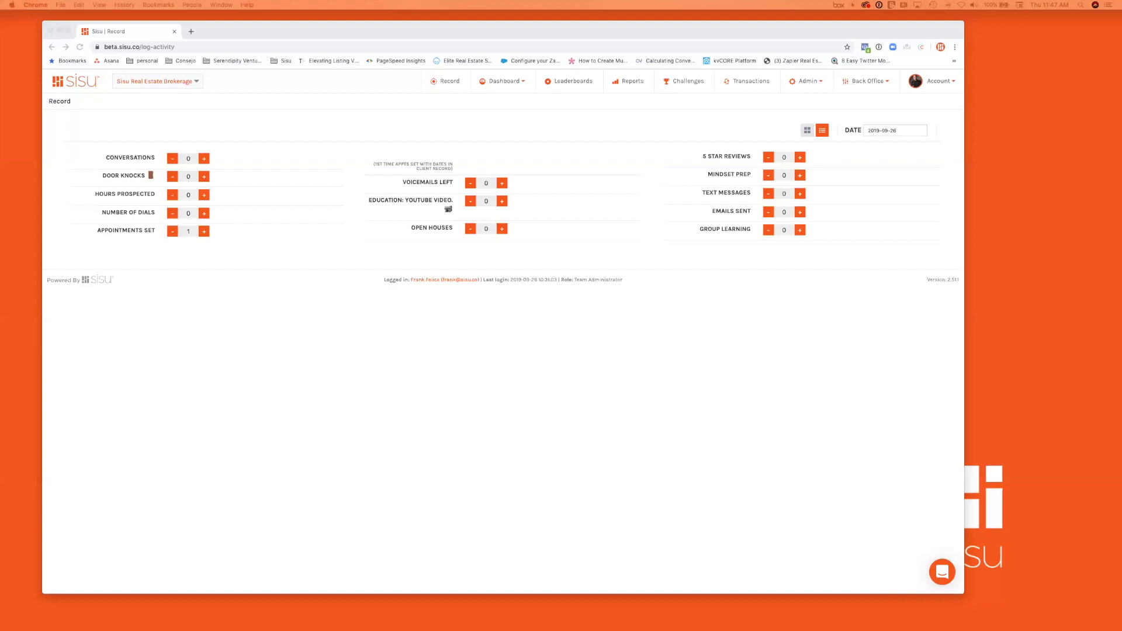
pyautogui.click(852, 6)
pyautogui.click(857, 36)
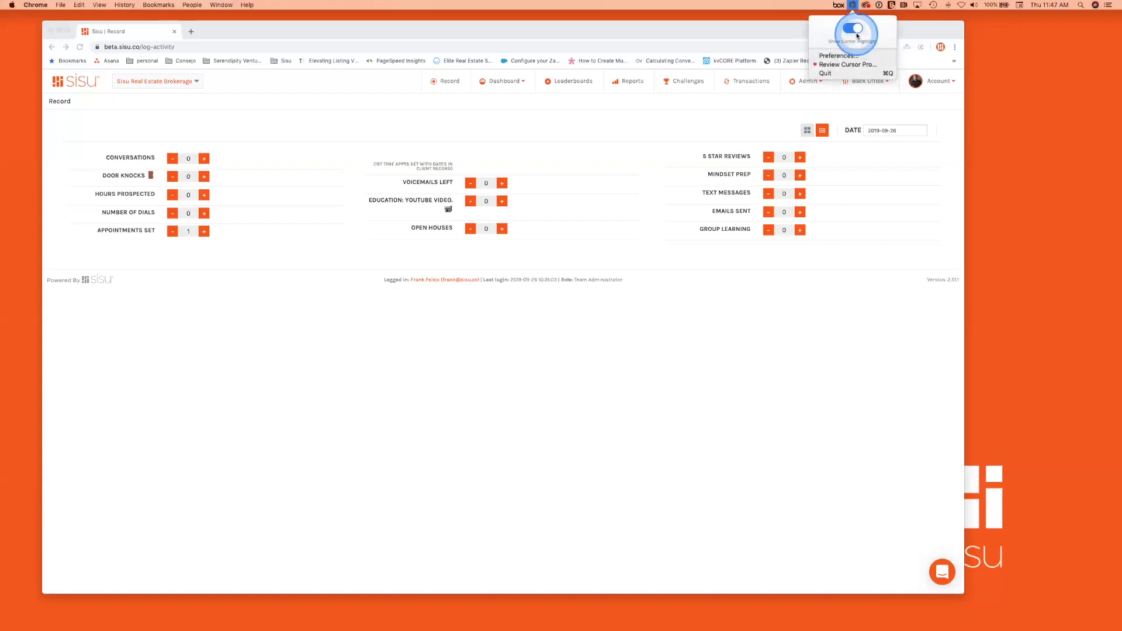
# Open the Listing Signed Form for editing from the team's Forms and Fields settings
pyautogui.click(807, 81)
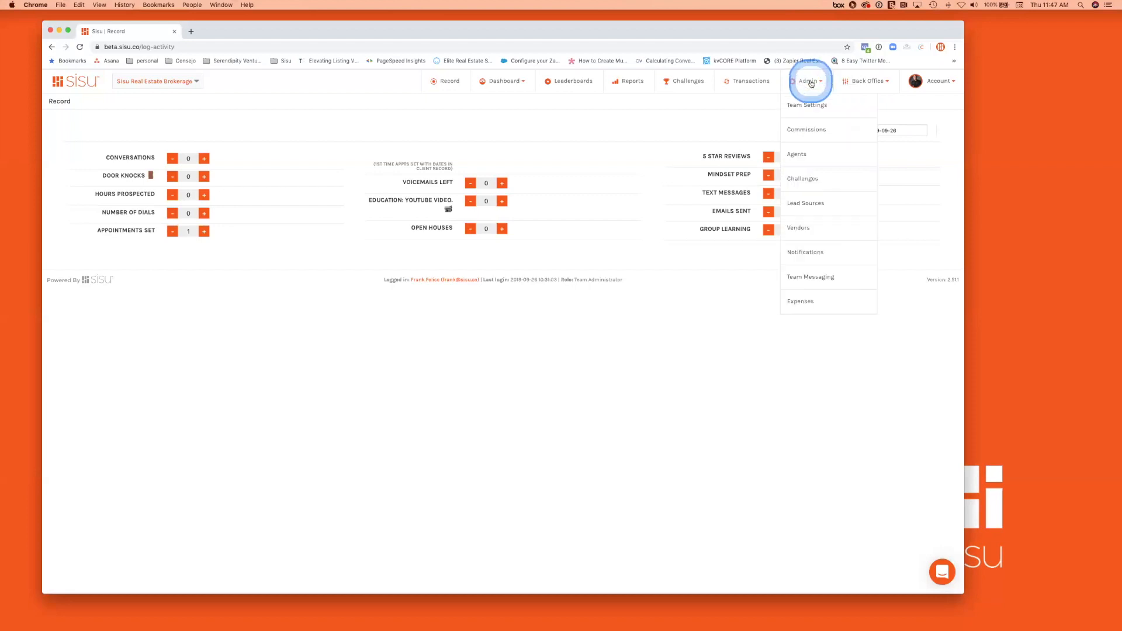
pyautogui.click(811, 114)
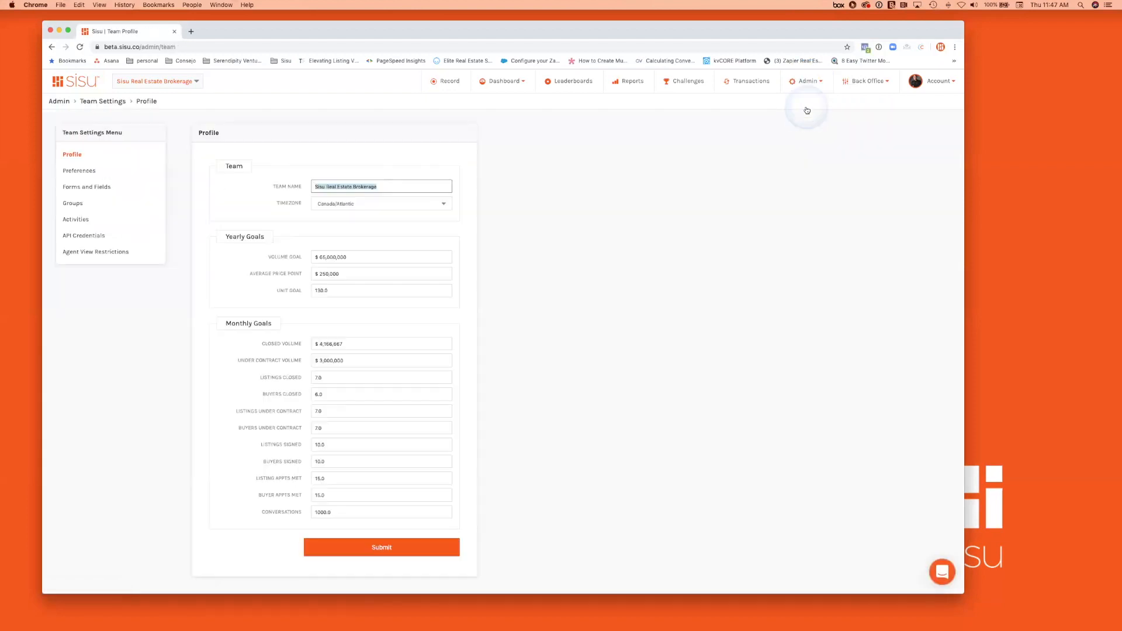
pyautogui.click(93, 190)
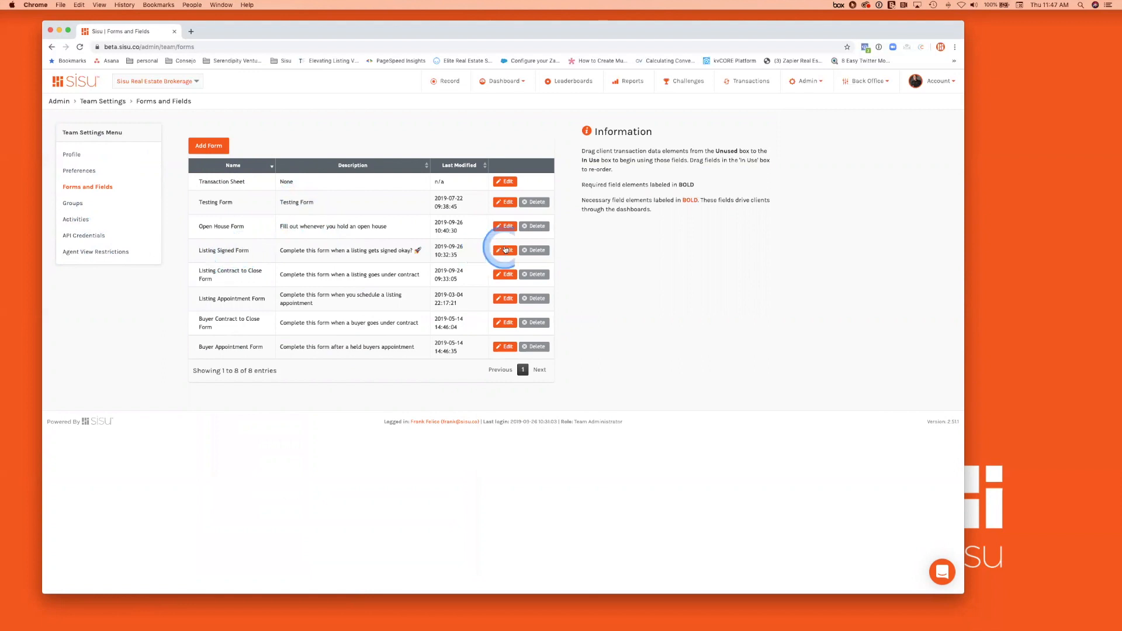
pyautogui.click(506, 250)
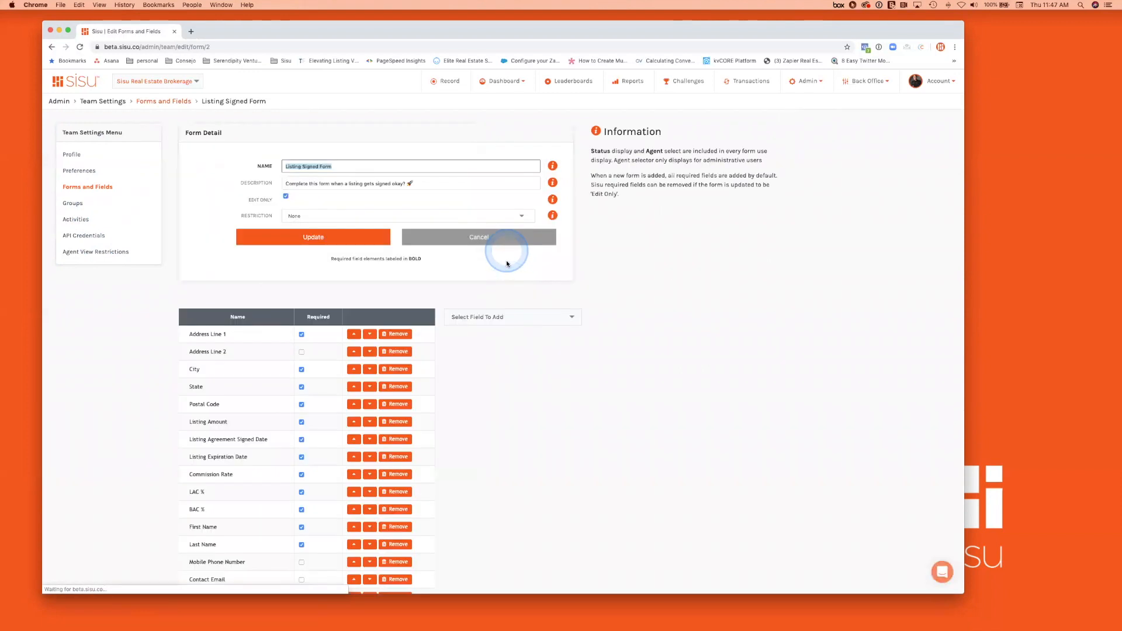
# Examine the Listing Signed Form's field list and which fields are marked as required
pyautogui.click(556, 396)
pyautogui.scroll(-2, 557, 469)
pyautogui.scroll(-5, 557, 470)
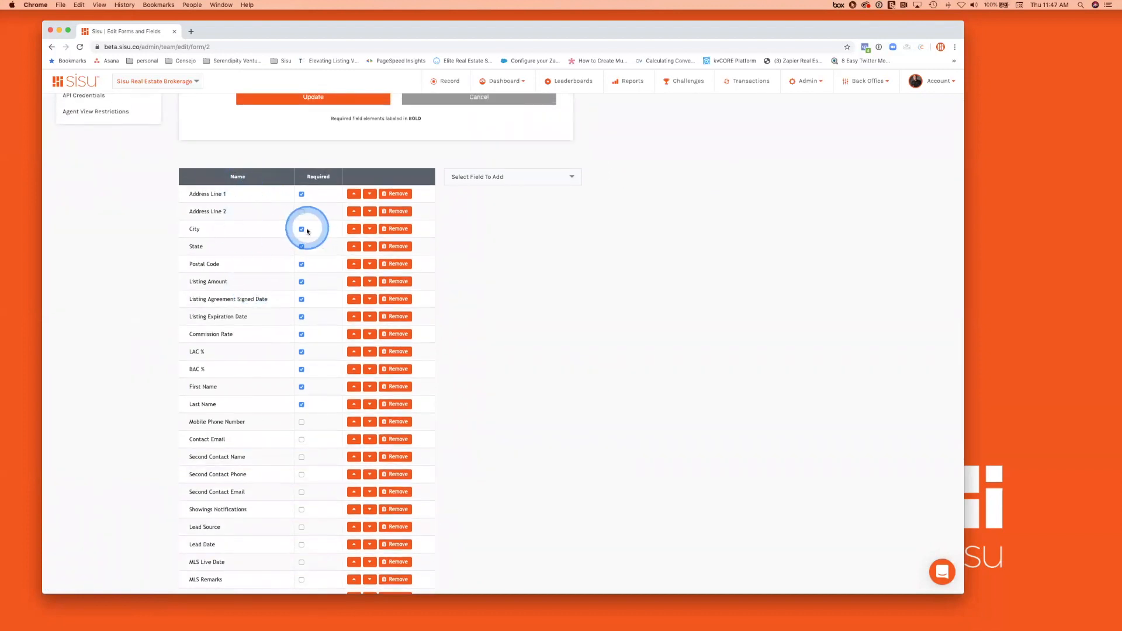
pyautogui.scroll(2, 514, 359)
pyautogui.scroll(1, 517, 360)
pyautogui.scroll(-3, 517, 361)
pyautogui.scroll(1, 517, 361)
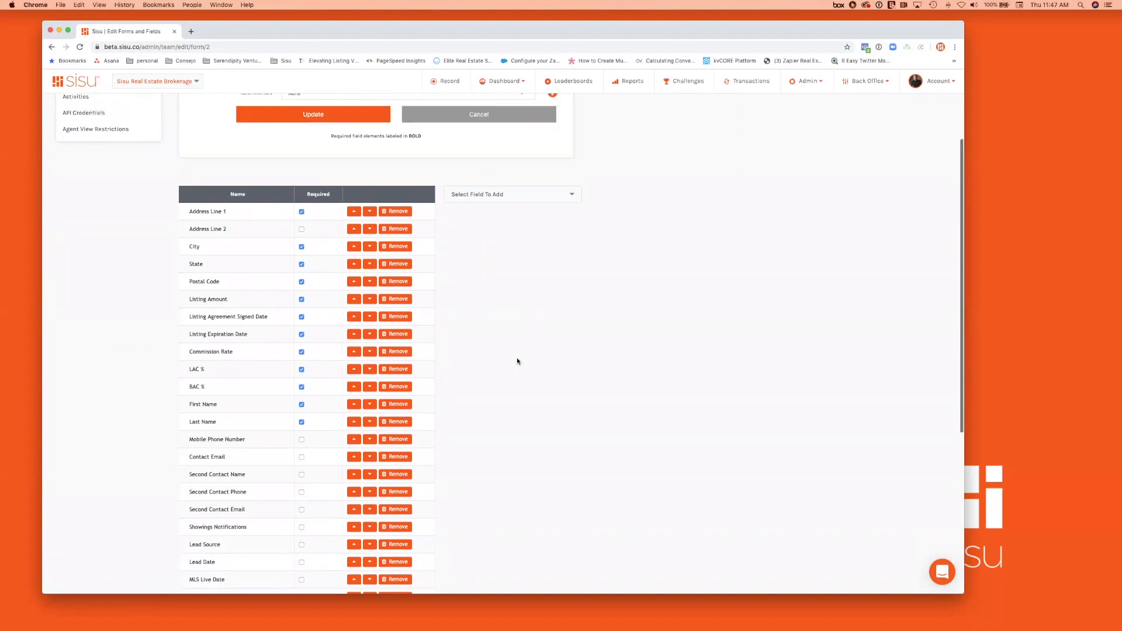
pyautogui.scroll(1, 517, 361)
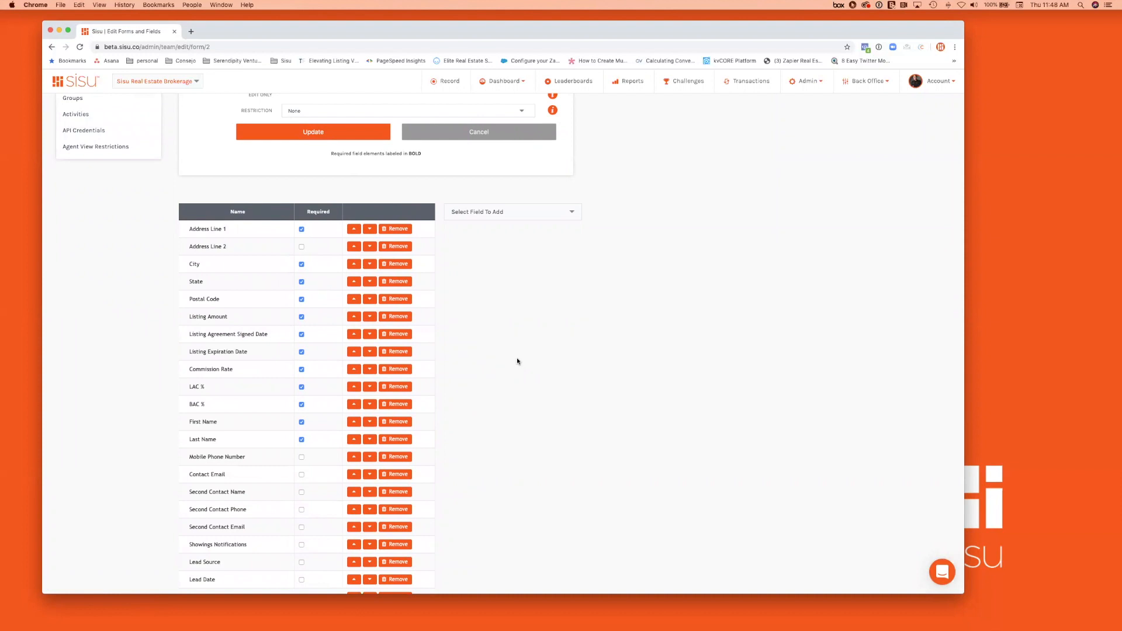
# Mark the Mobile Phone Number and Contact Email fields as required
pyautogui.click(302, 230)
pyautogui.click(311, 437)
pyautogui.click(301, 459)
pyautogui.click(301, 474)
# Move the Contact Email field up the list until it sits directly below Address Line 1
pyautogui.click(357, 473)
pyautogui.click(352, 456)
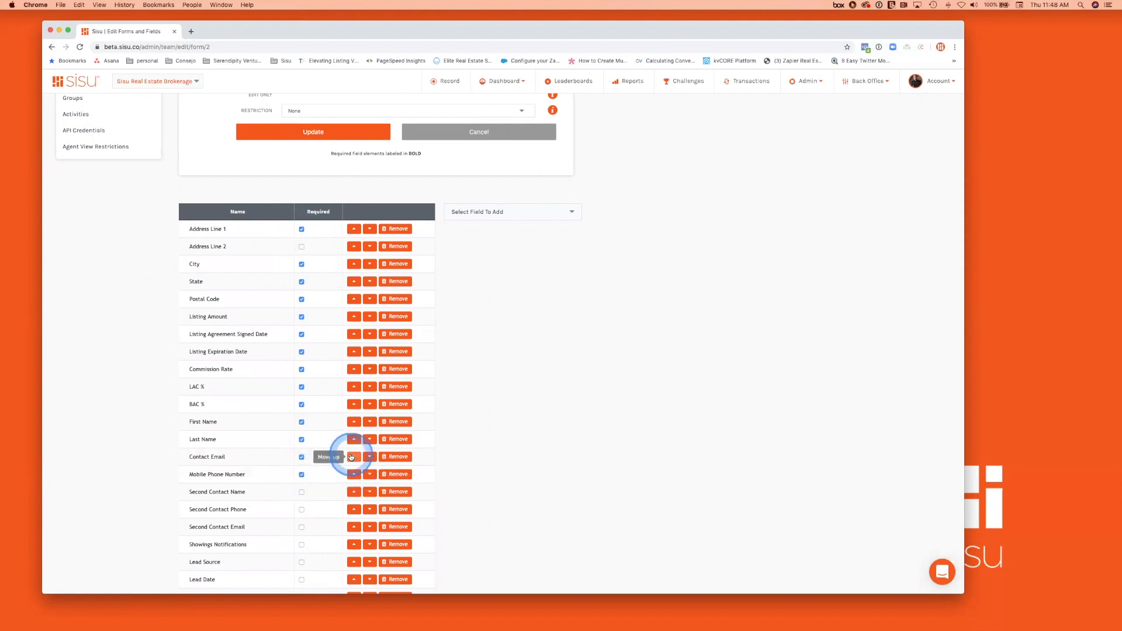
pyautogui.click(353, 440)
pyautogui.click(352, 421)
pyautogui.click(353, 404)
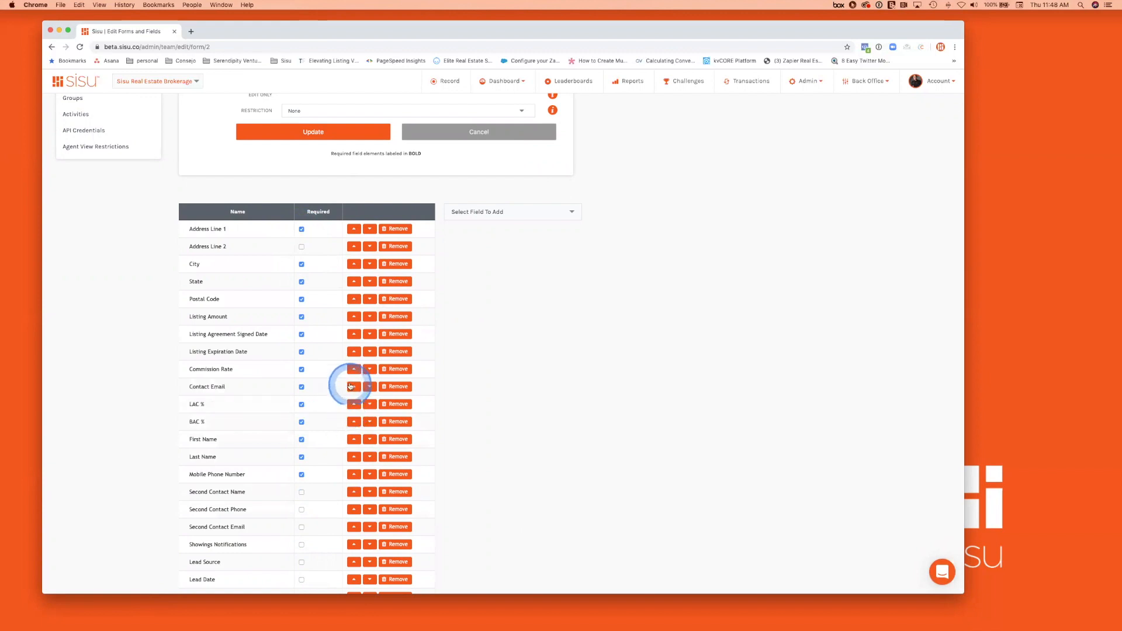
pyautogui.click(353, 389)
pyautogui.click(351, 369)
pyautogui.click(351, 351)
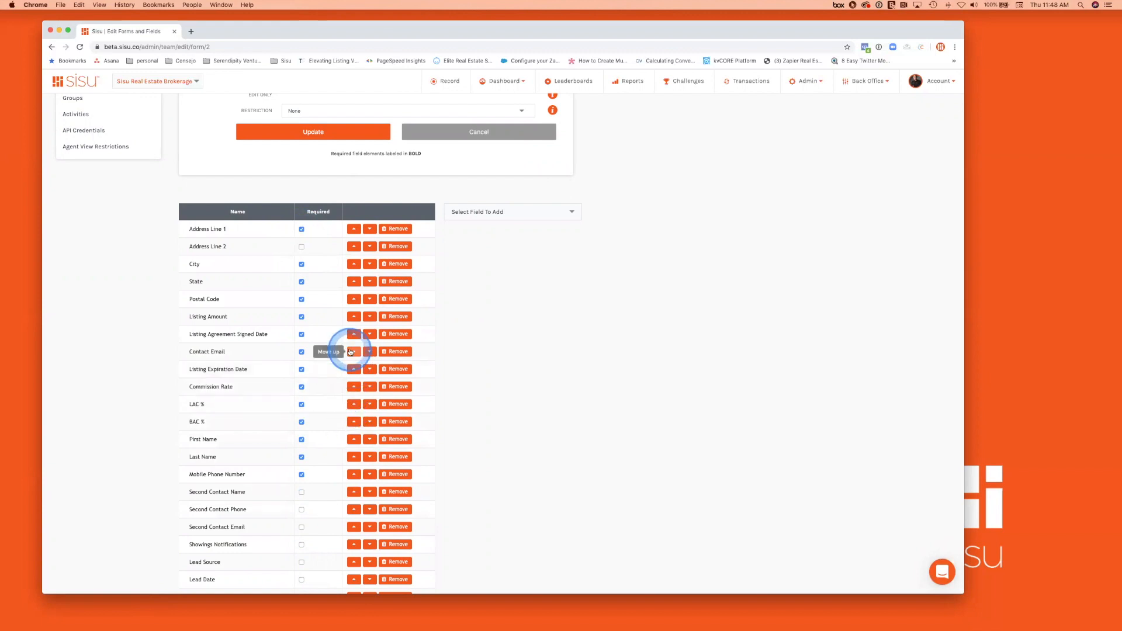
pyautogui.click(350, 333)
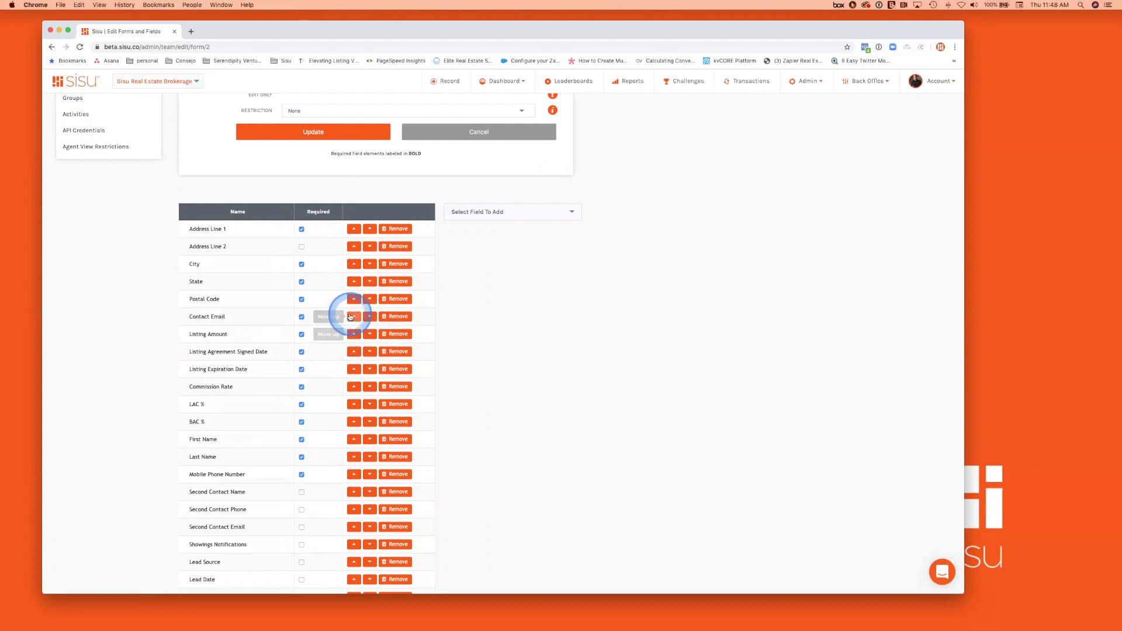
pyautogui.click(350, 316)
pyautogui.click(350, 298)
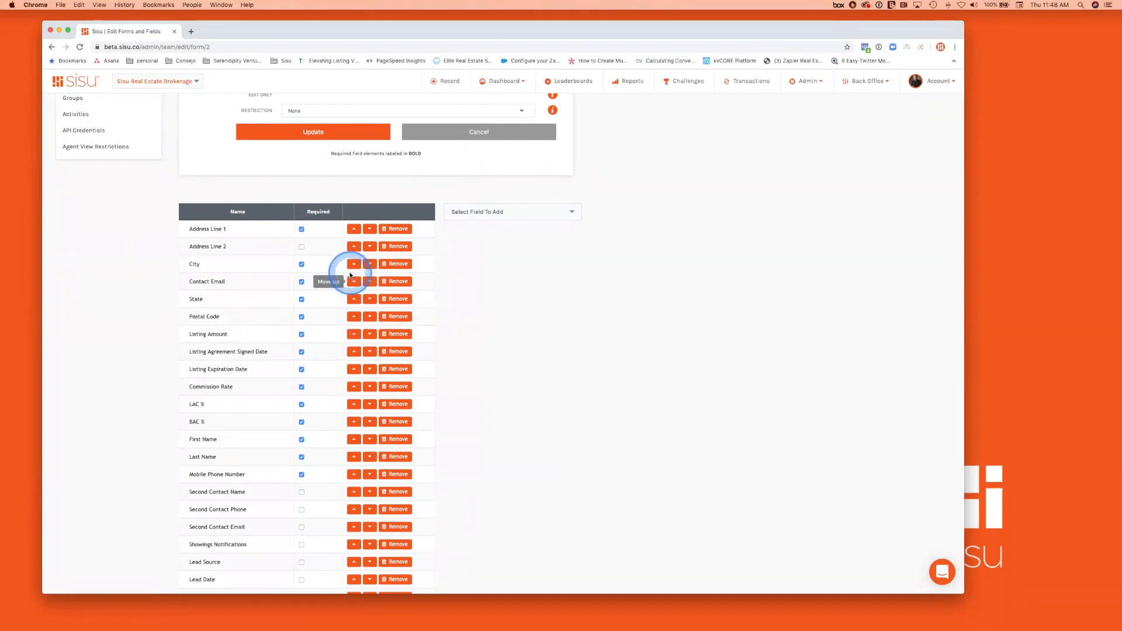
pyautogui.click(351, 279)
pyautogui.click(351, 266)
pyautogui.click(542, 307)
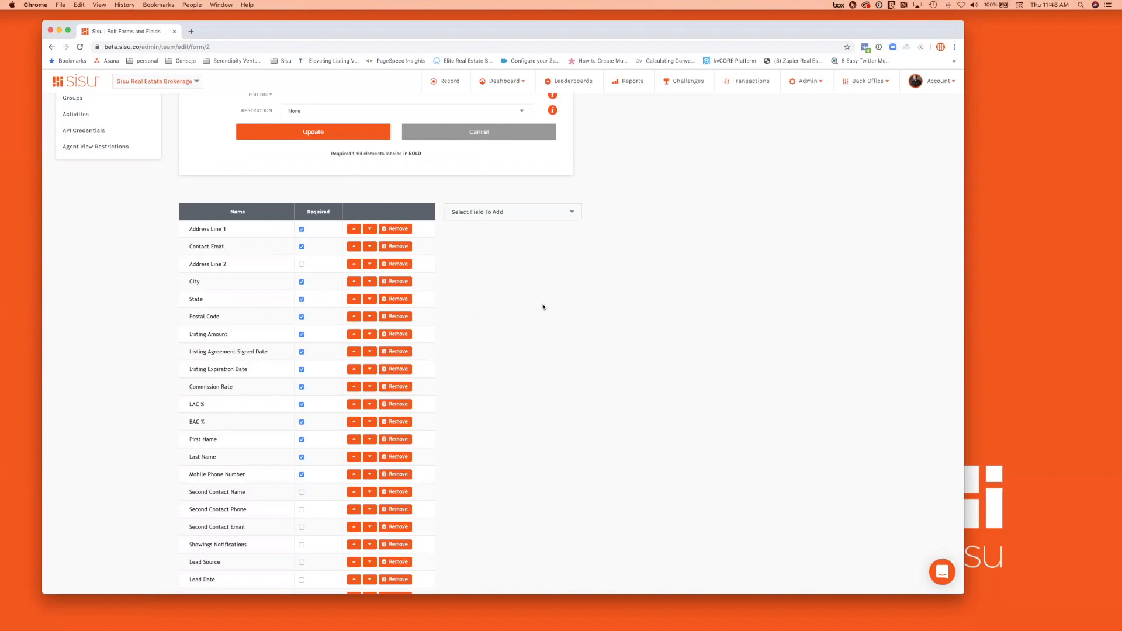
# Review the remaining form fields and mark Address Line 2 as required
pyautogui.scroll(-5, 543, 306)
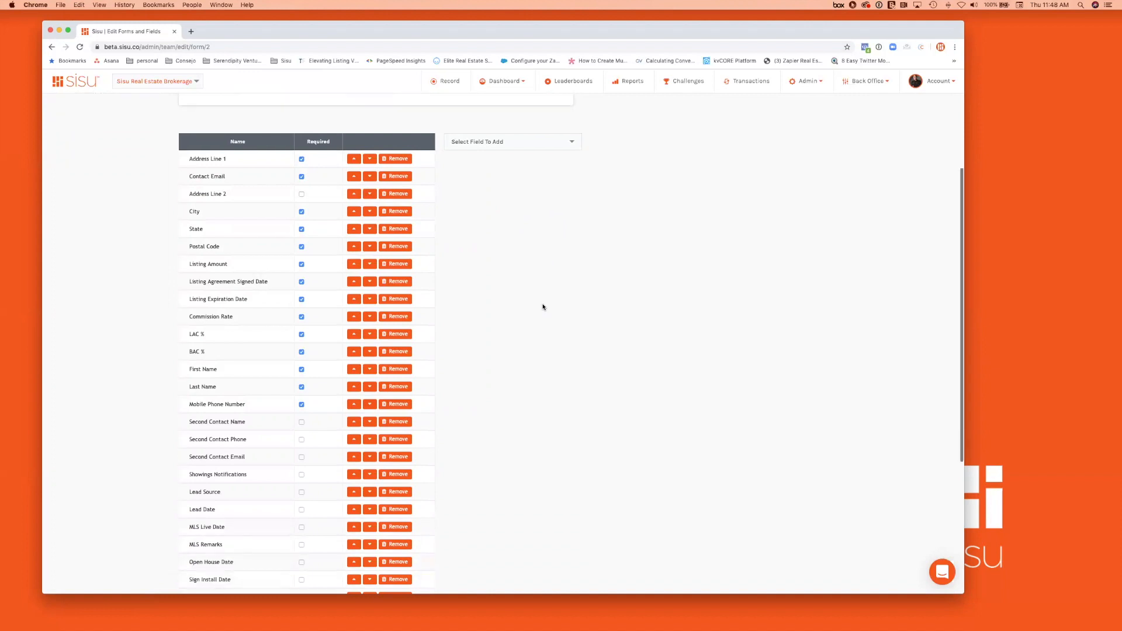
pyautogui.scroll(-4, 542, 307)
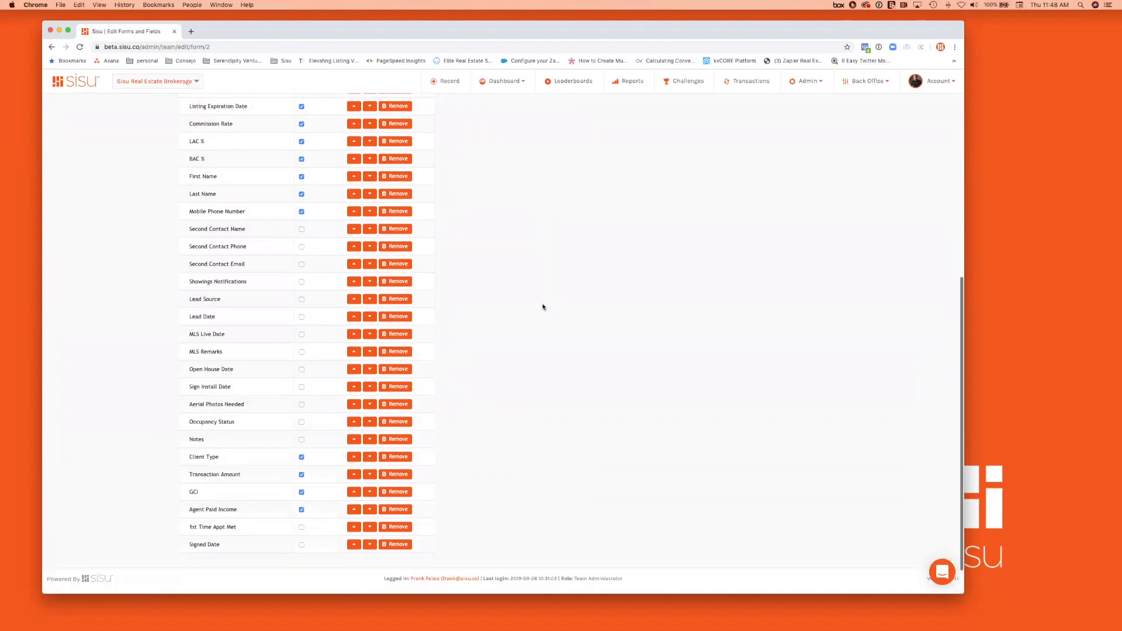
pyautogui.scroll(6, 542, 307)
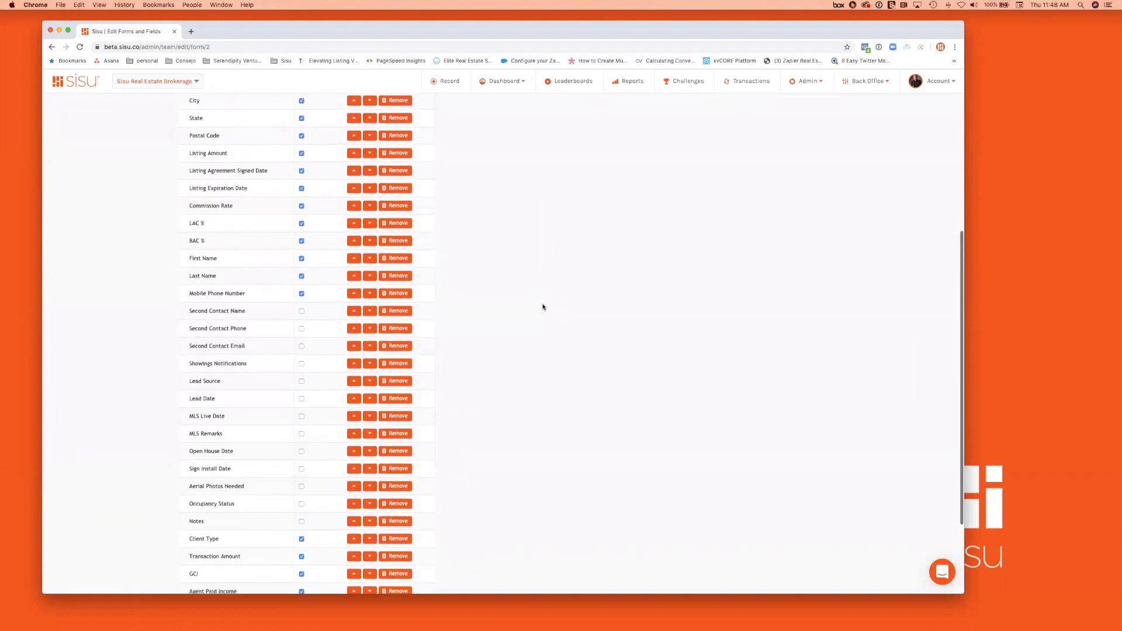
pyautogui.scroll(2, 542, 307)
pyautogui.click(301, 212)
pyautogui.click(549, 342)
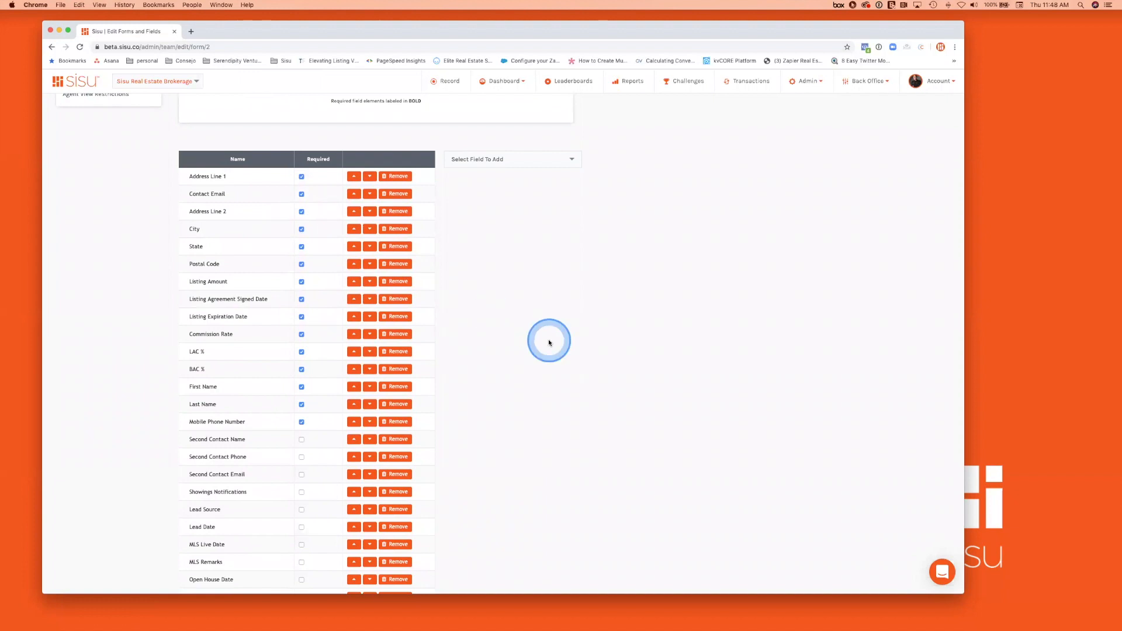
# Turn off Edit Only for the Listing Signed Form, keep its description, and save the form
pyautogui.scroll(-1, 549, 343)
pyautogui.scroll(5, 550, 342)
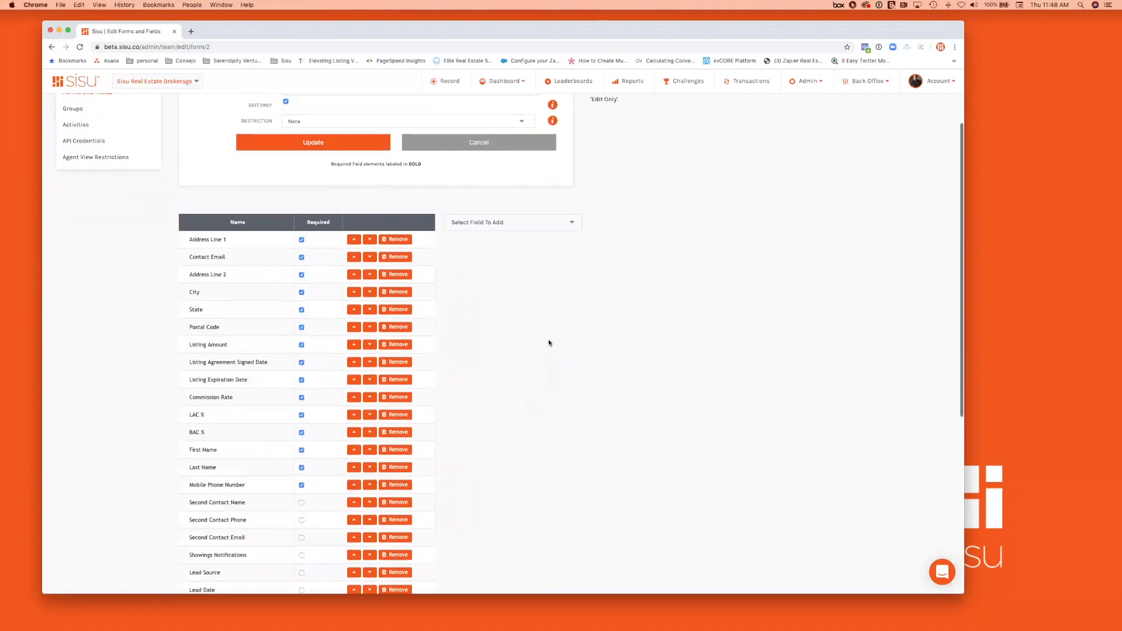
pyautogui.scroll(2, 548, 342)
pyautogui.click(222, 380)
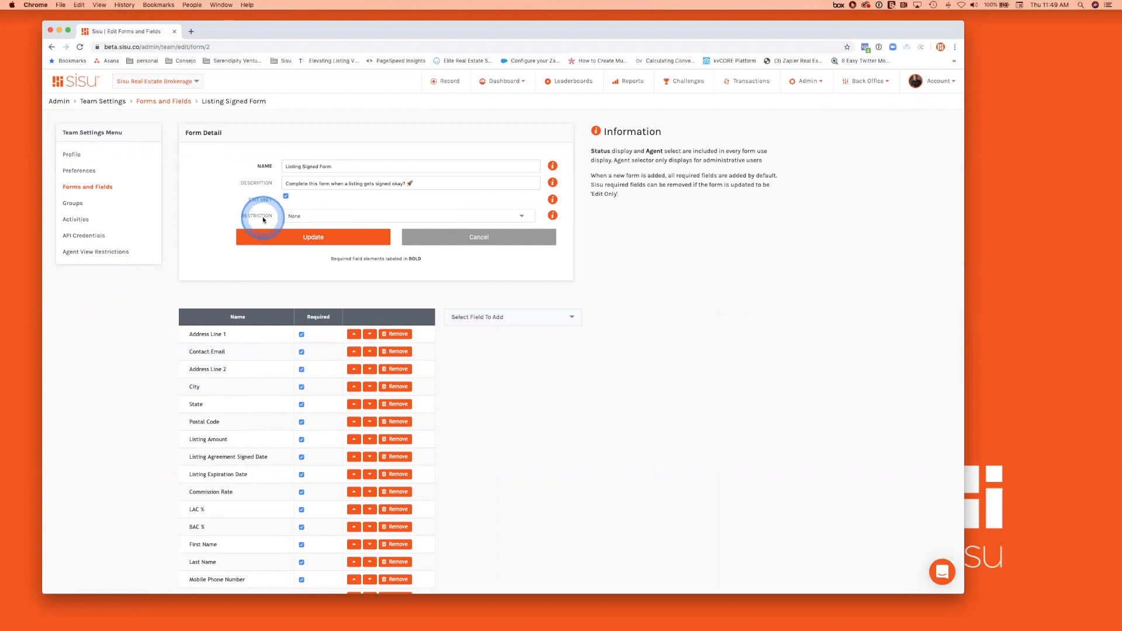
pyautogui.click(286, 196)
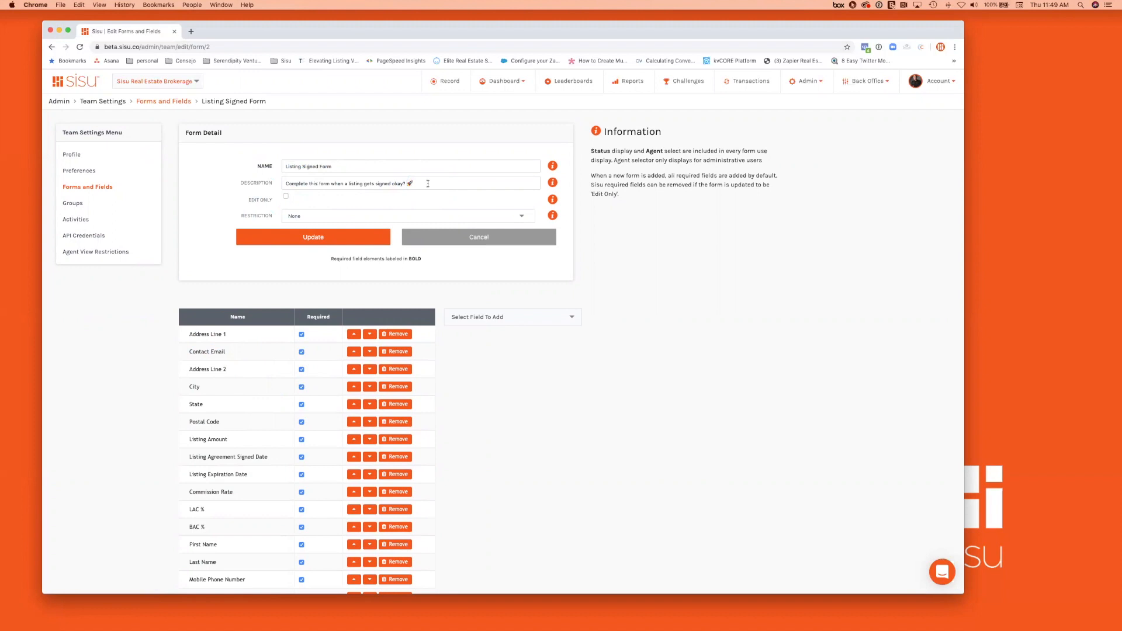
pyautogui.moveTo(428, 183); pyautogui.dragTo(300, 184)
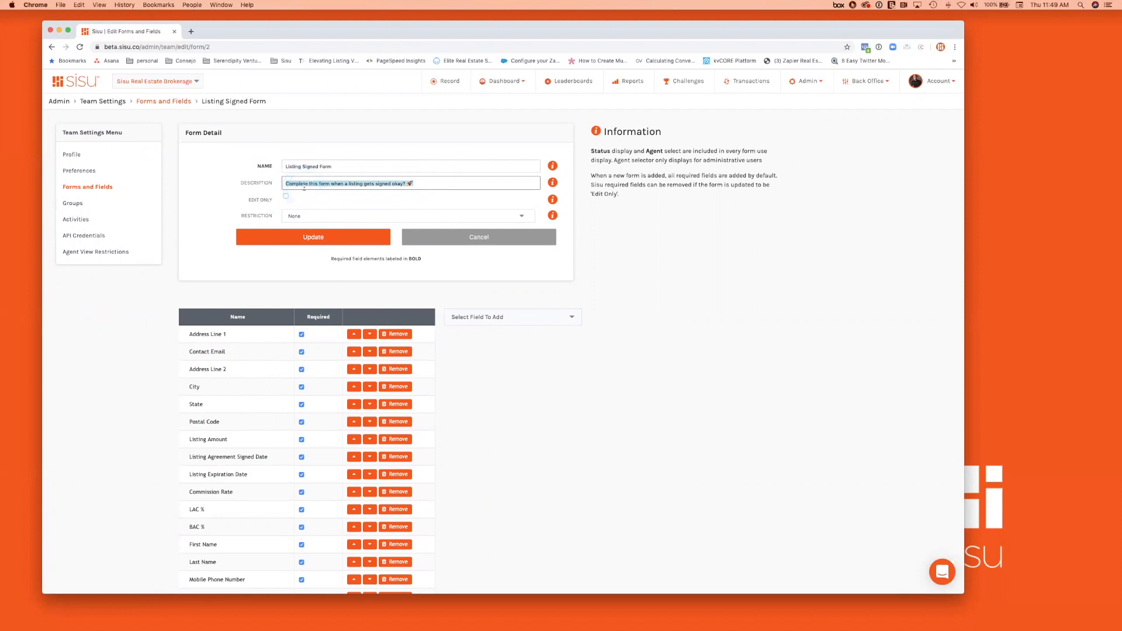
pyautogui.click(277, 241)
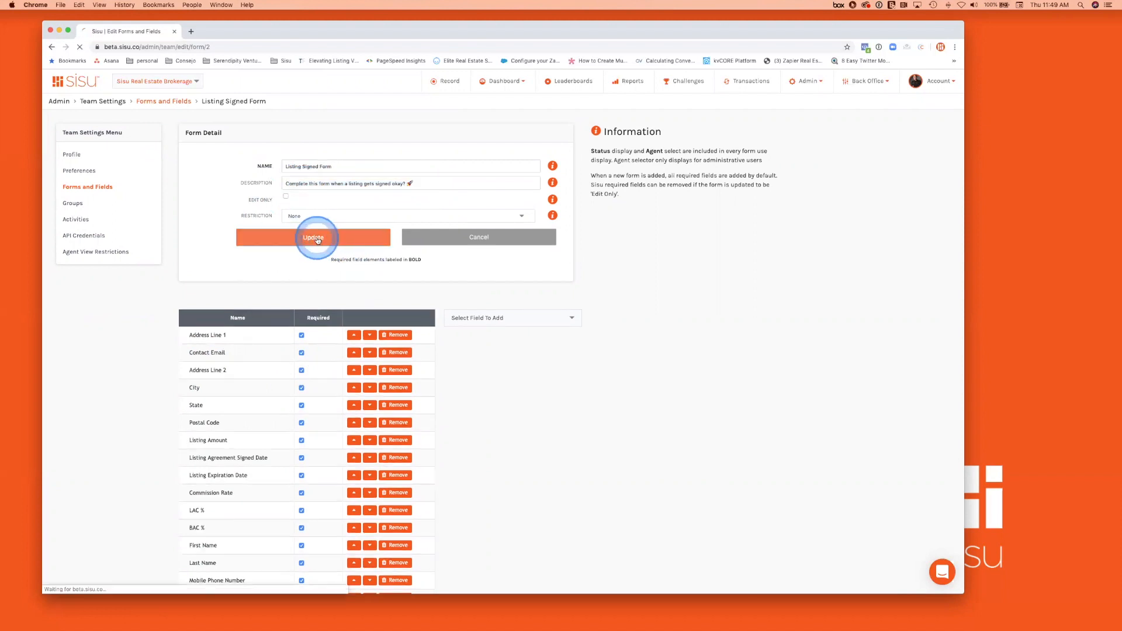
pyautogui.click(128, 305)
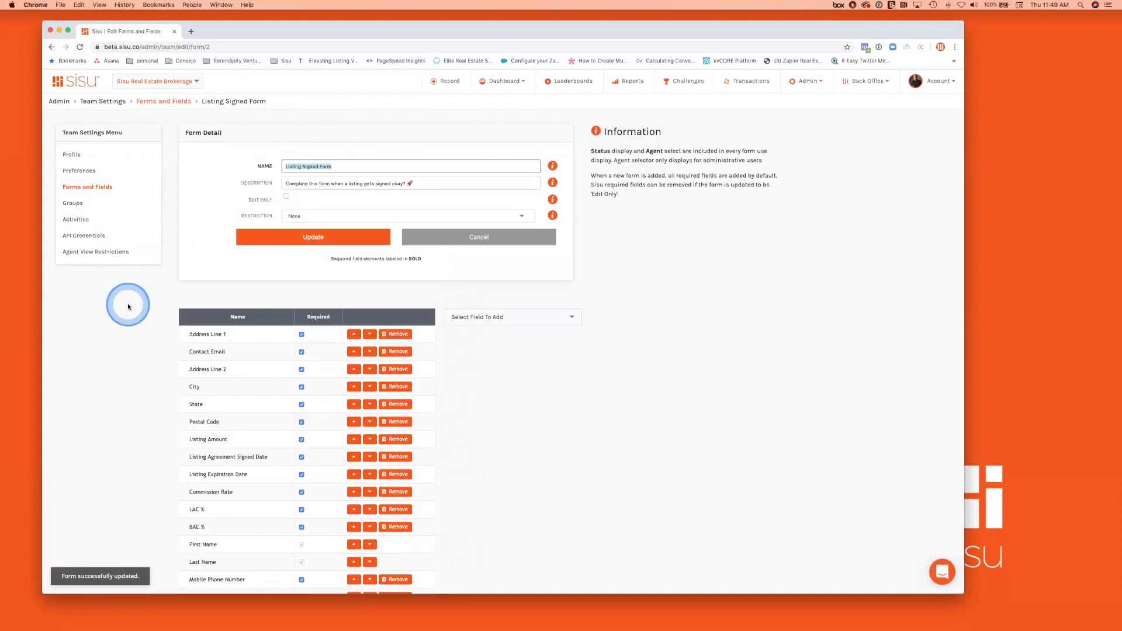
# Start adding a new client in Transactions and open the Listing Signed Form for it
pyautogui.click(844, 186)
pyautogui.click(734, 88)
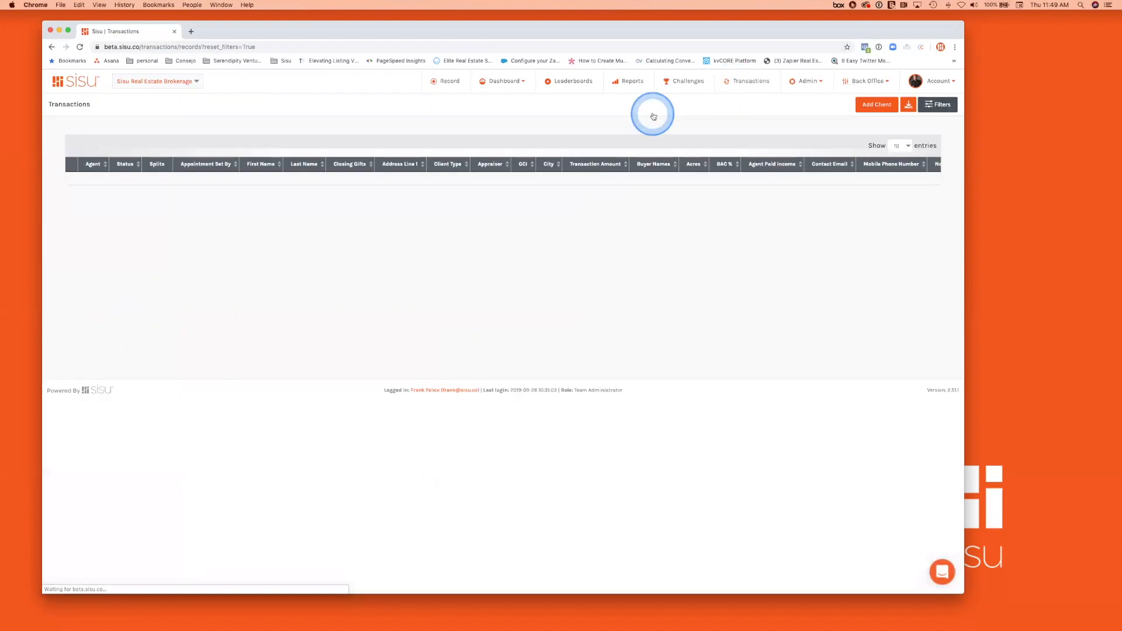
pyautogui.click(893, 214)
pyautogui.click(888, 108)
pyautogui.click(321, 321)
pyautogui.click(243, 233)
pyautogui.click(203, 220)
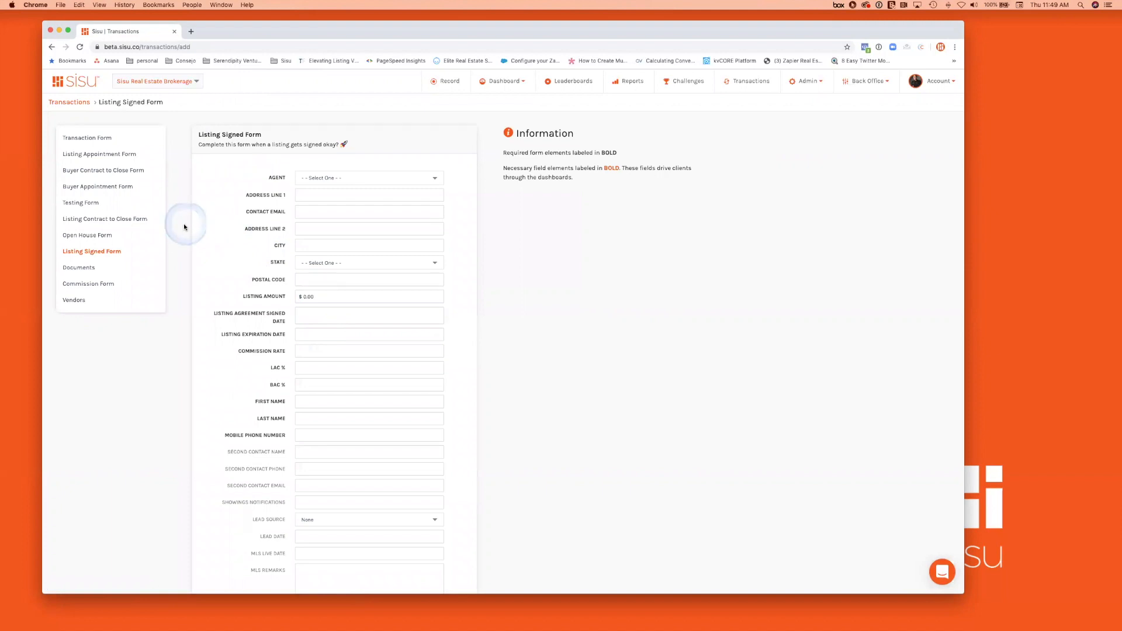
# Examine the new client's Listing Signed Form, checking its description, field order and required fields
pyautogui.click(305, 228)
pyautogui.click(257, 195)
pyautogui.click(242, 192)
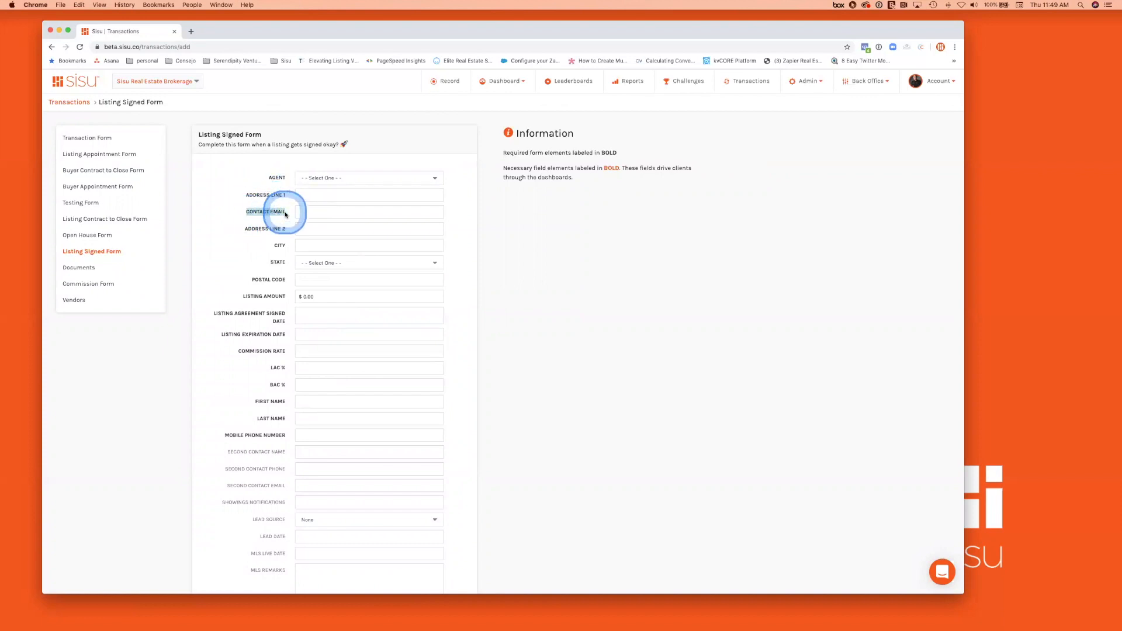
pyautogui.moveTo(243, 226); pyautogui.dragTo(280, 232)
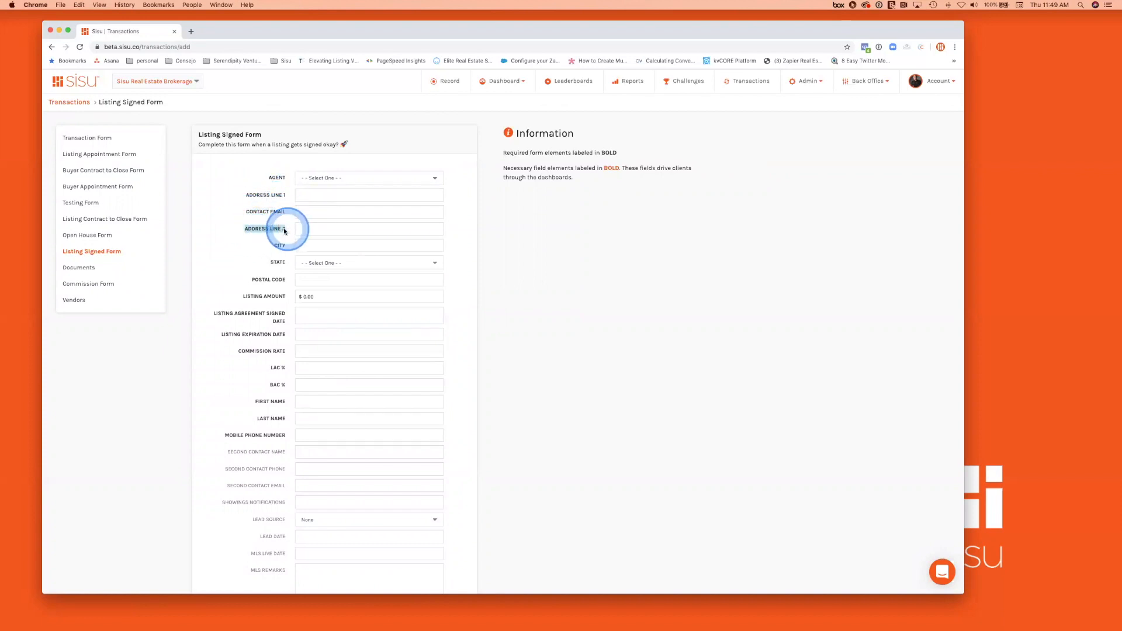
pyautogui.click(278, 263)
pyautogui.doubleClick(281, 263)
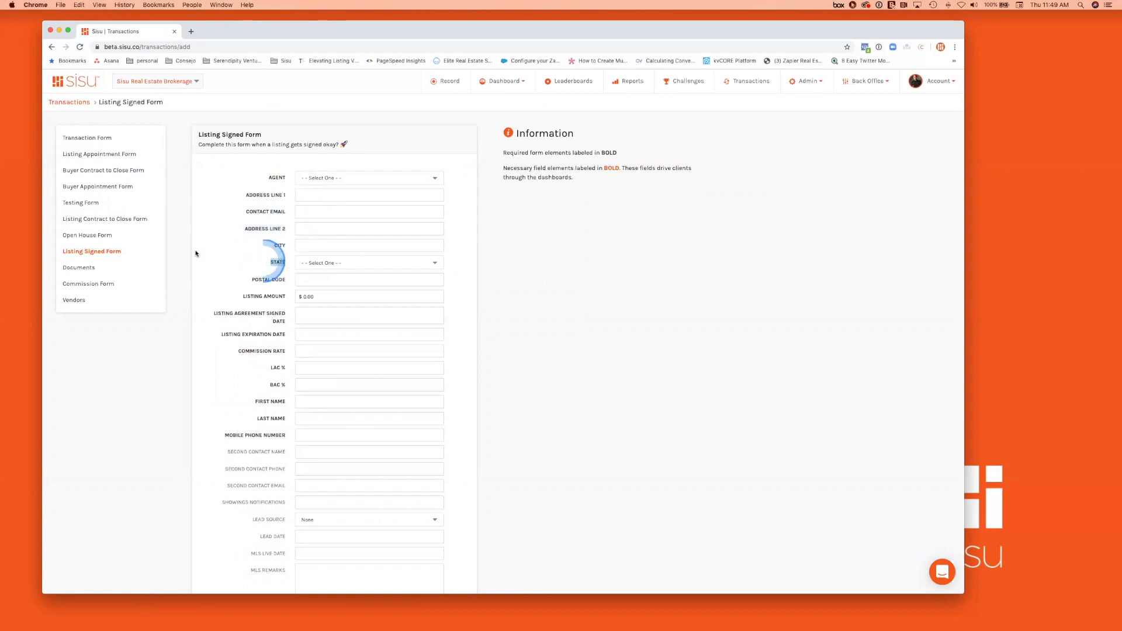
pyautogui.moveTo(199, 142)
pyautogui.mouseDown()
pyautogui.moveTo(350, 143)
pyautogui.moveTo(197, 144)
pyautogui.mouseUp()
pyautogui.click(596, 283)
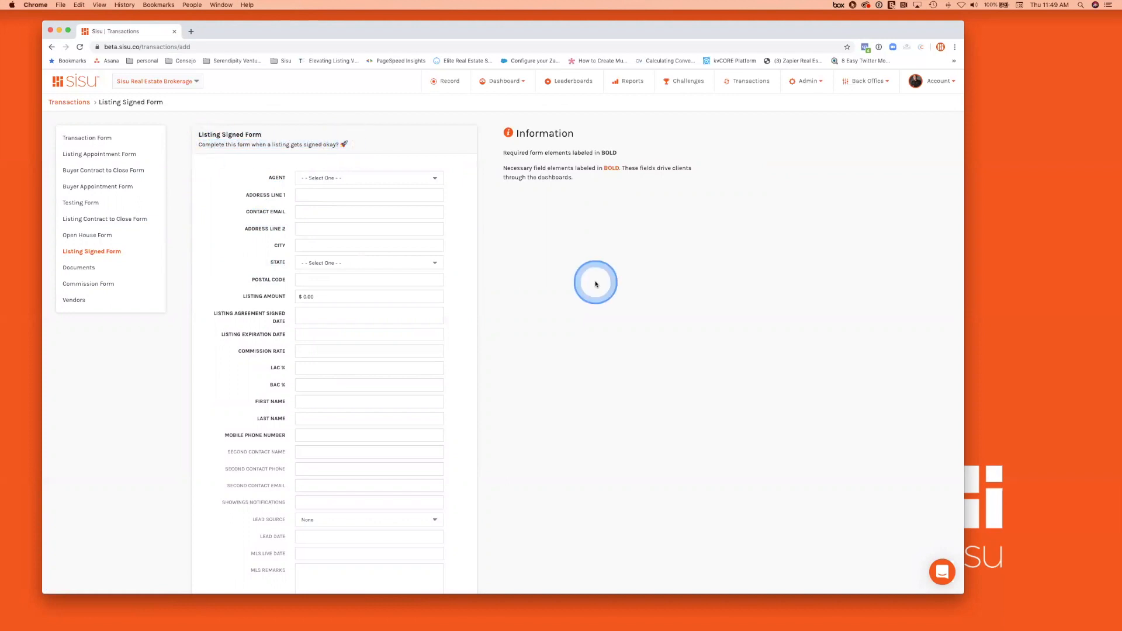
pyautogui.scroll(-3, 595, 284)
pyautogui.scroll(3, 595, 284)
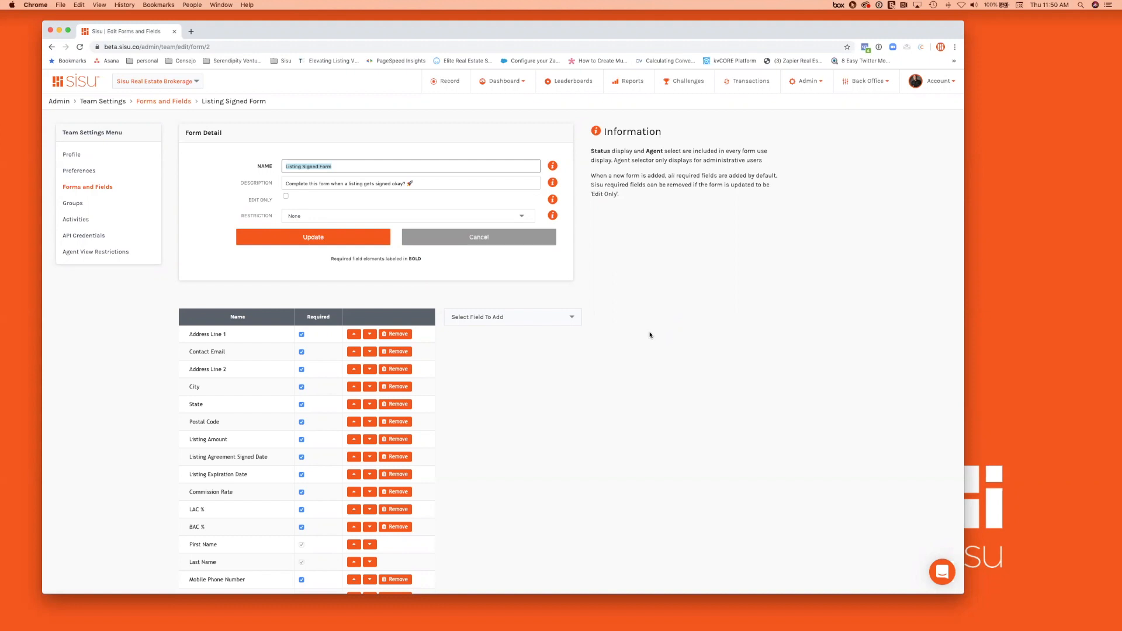
# Turn on Edit Only in the Listing Signed Form's settings and save the form
pyautogui.click(286, 197)
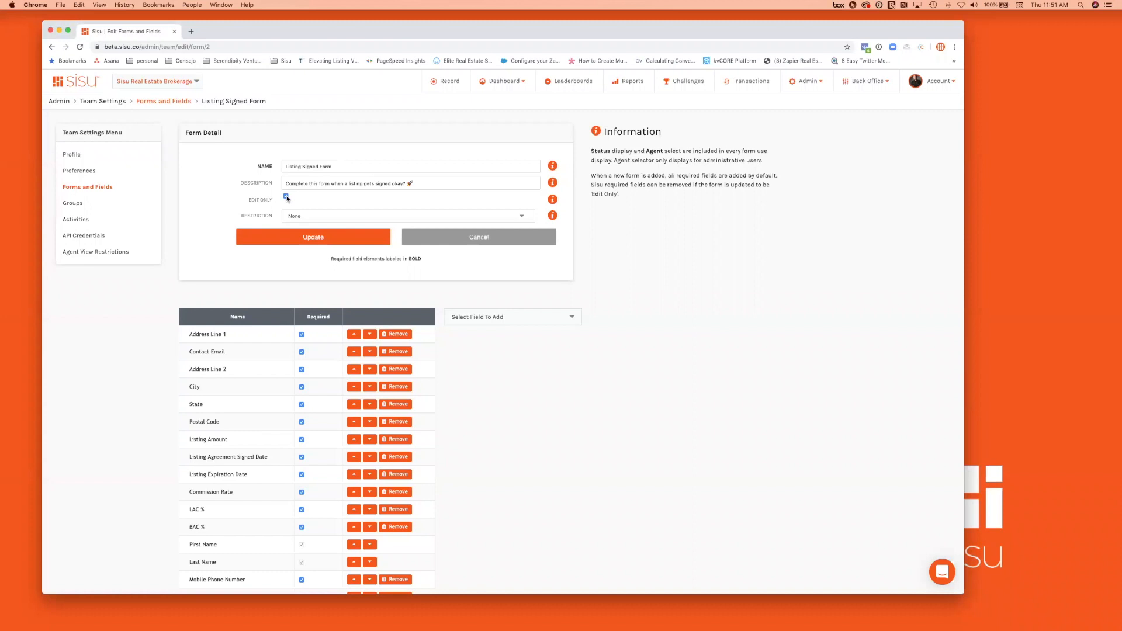
pyautogui.click(300, 234)
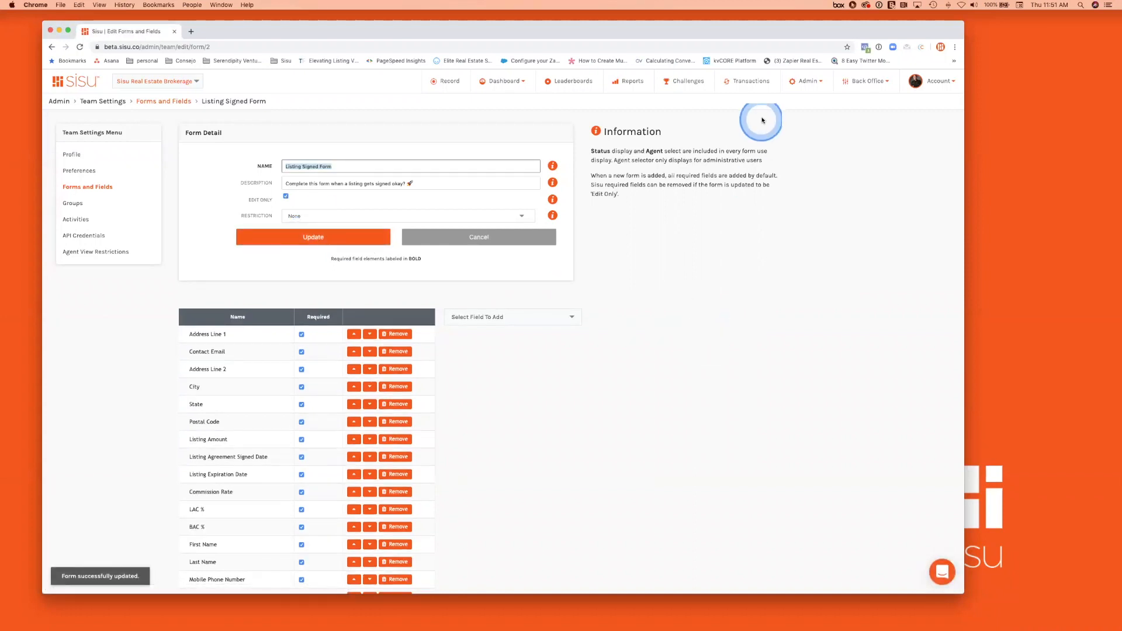
# Open the first existing client in Transactions for editing and view its Listing Signed Form
pyautogui.click(743, 85)
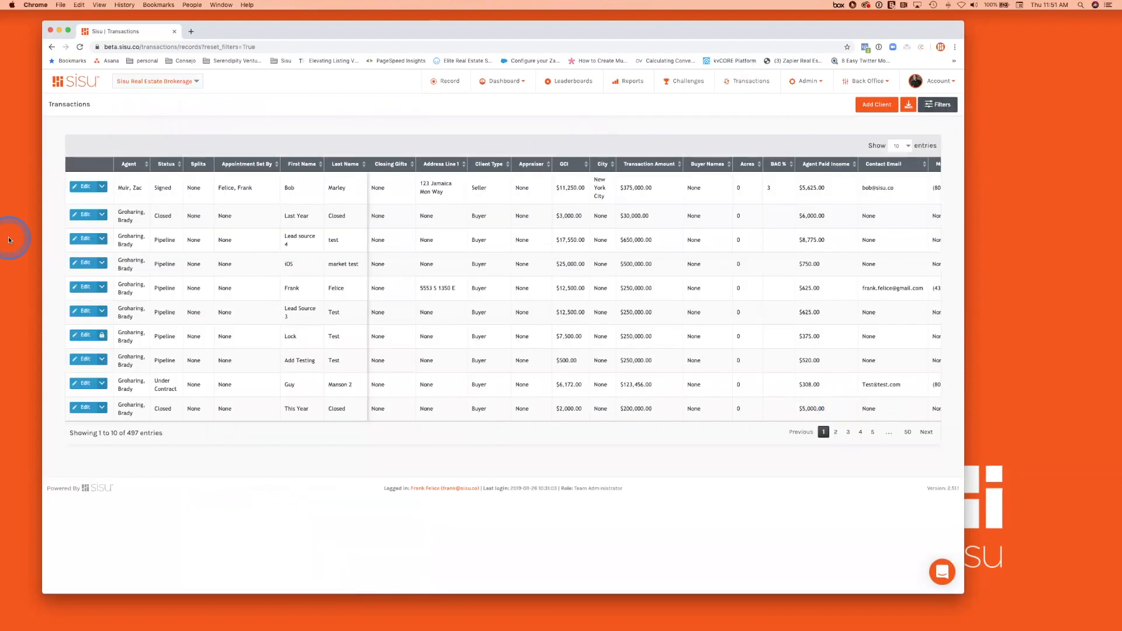
pyautogui.click(87, 188)
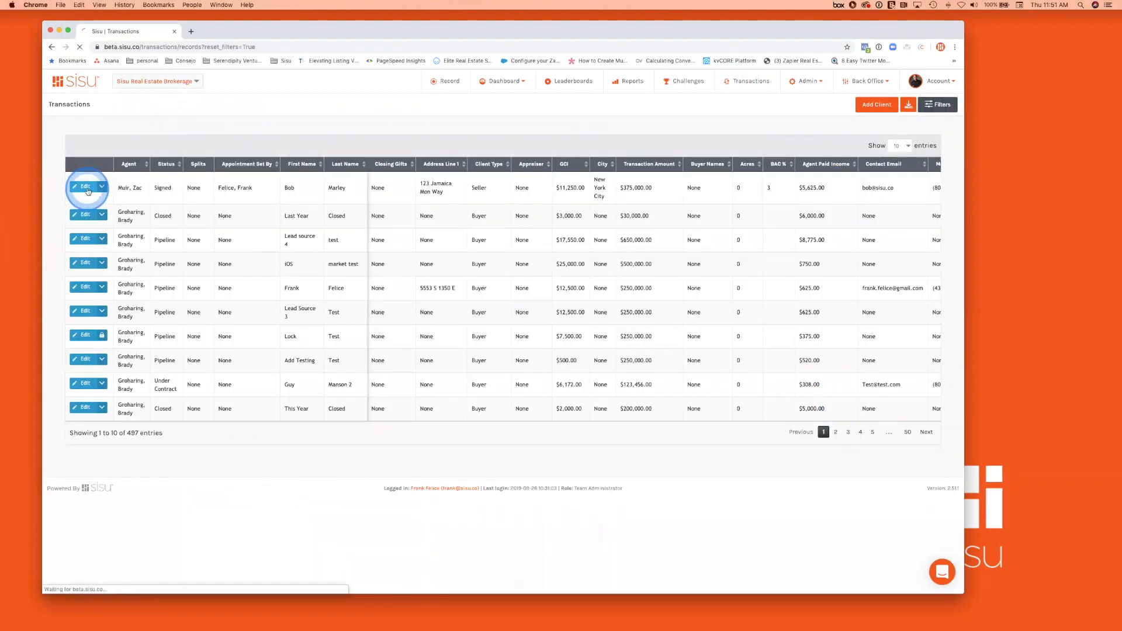
pyautogui.click(66, 263)
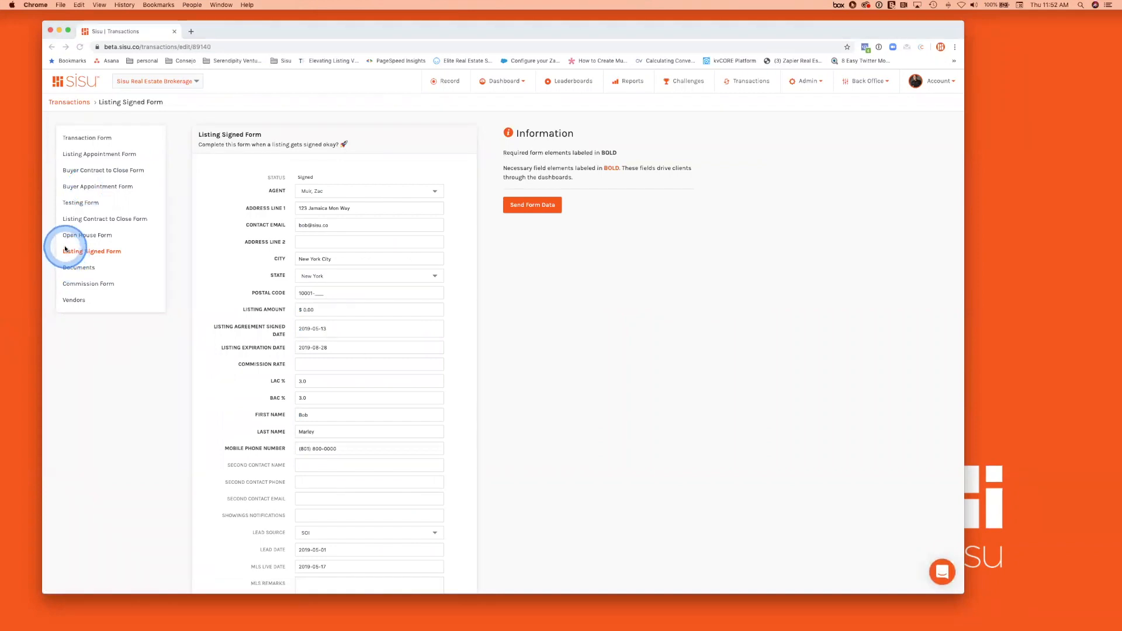
pyautogui.click(68, 255)
pyautogui.click(131, 254)
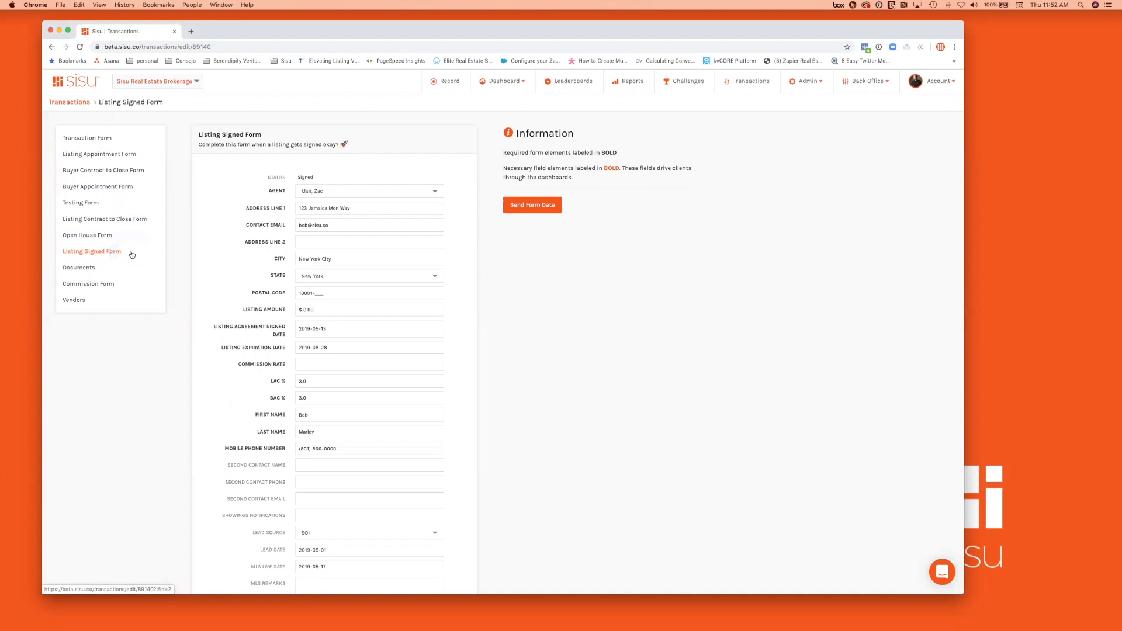
# Return to Transactions and start adding a new client to check which forms are offered
pyautogui.click(734, 94)
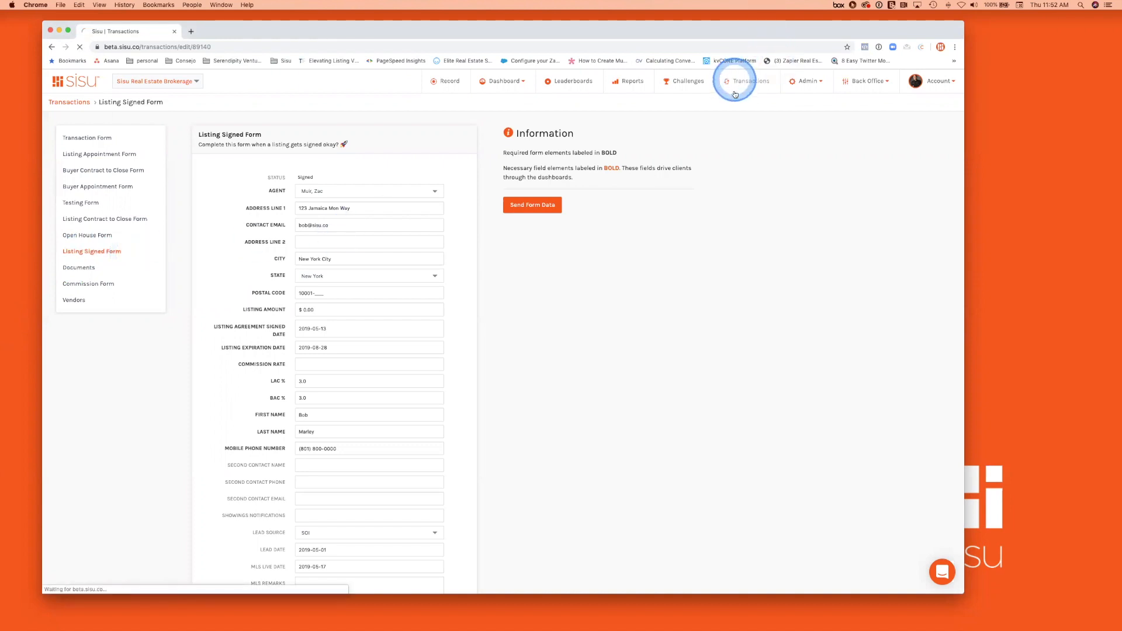
pyautogui.click(875, 104)
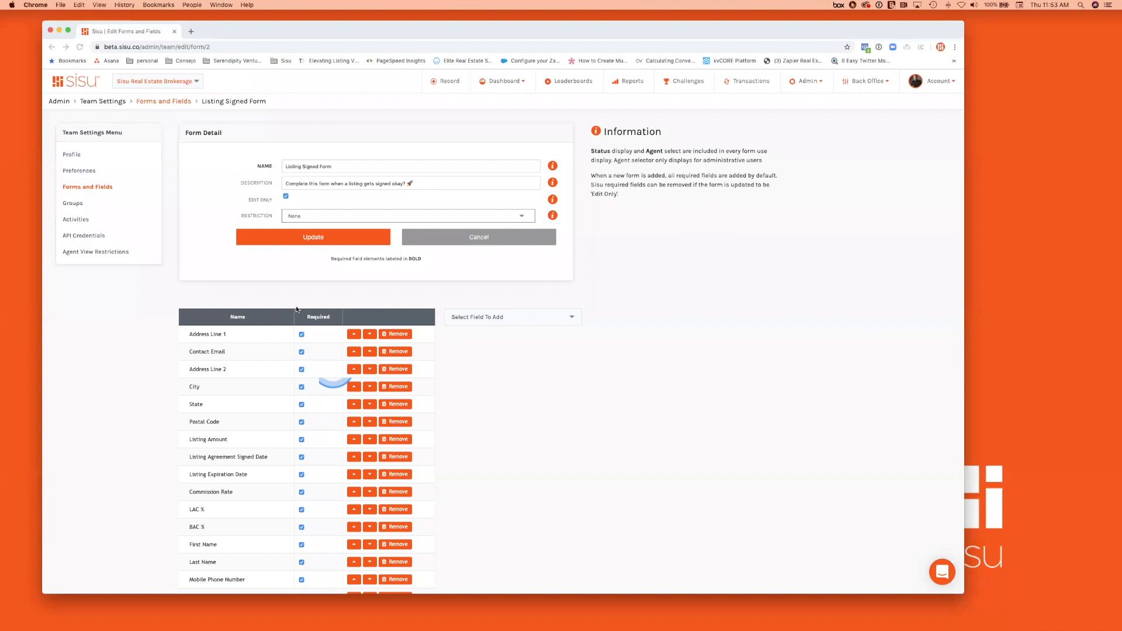
# Set the Listing Signed Form's restriction to Seller in its form details
pyautogui.click(176, 261)
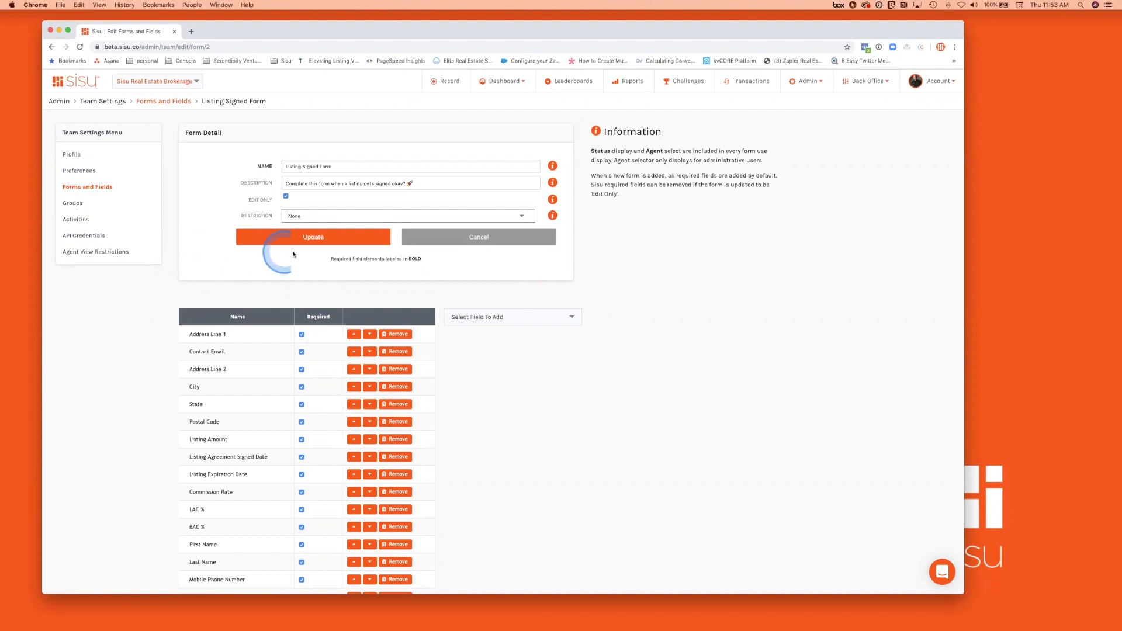
pyautogui.click(297, 219)
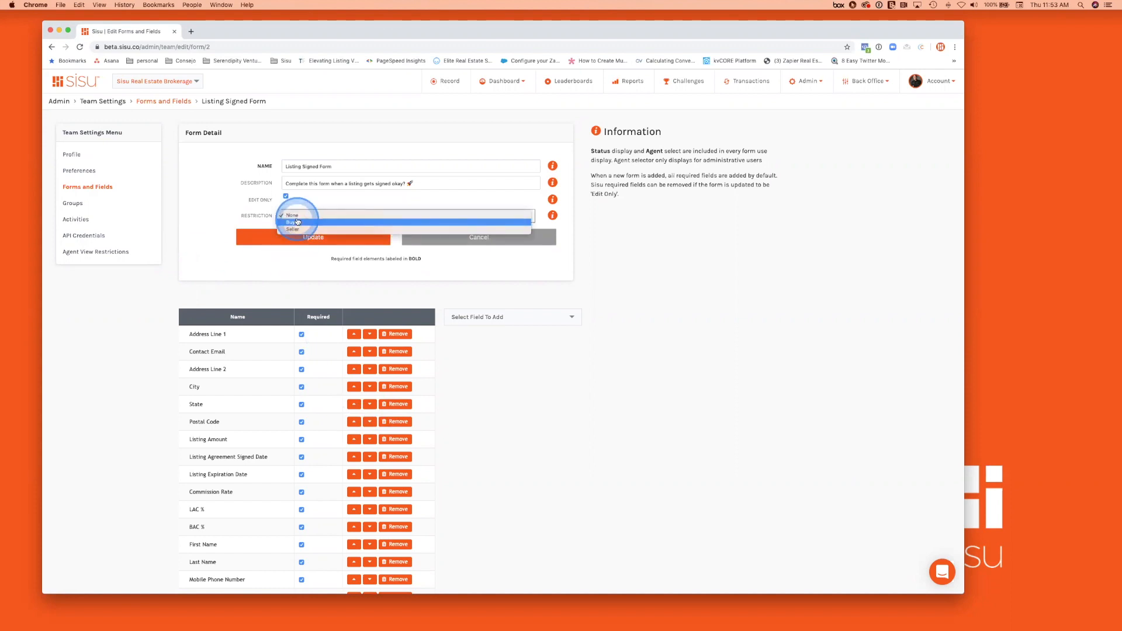
pyautogui.click(297, 222)
pyautogui.click(295, 220)
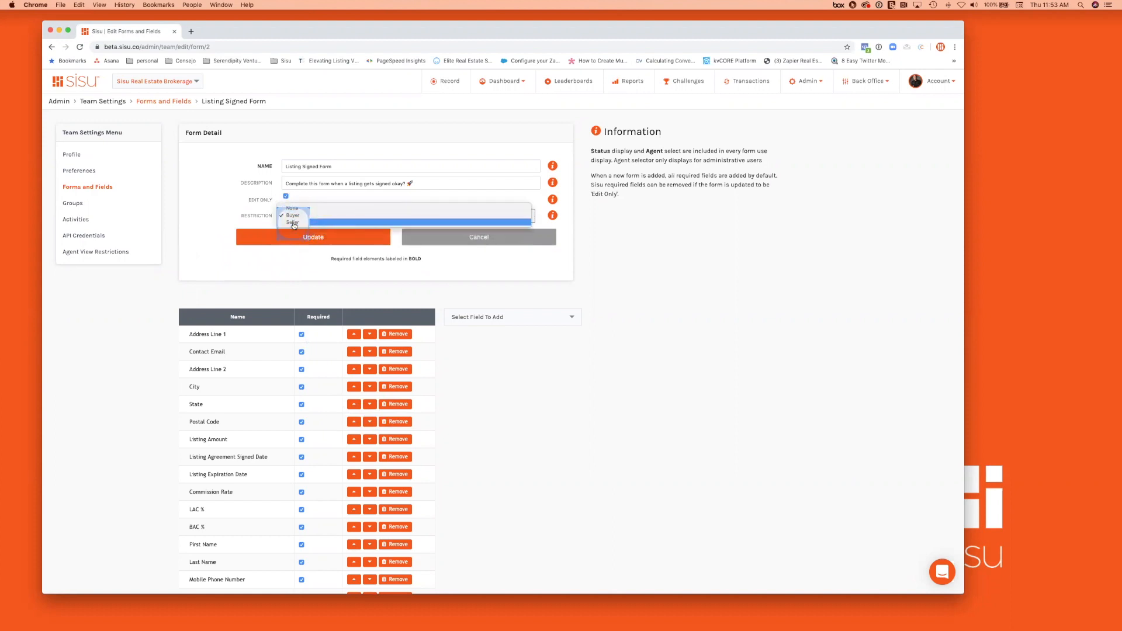
pyautogui.click(293, 223)
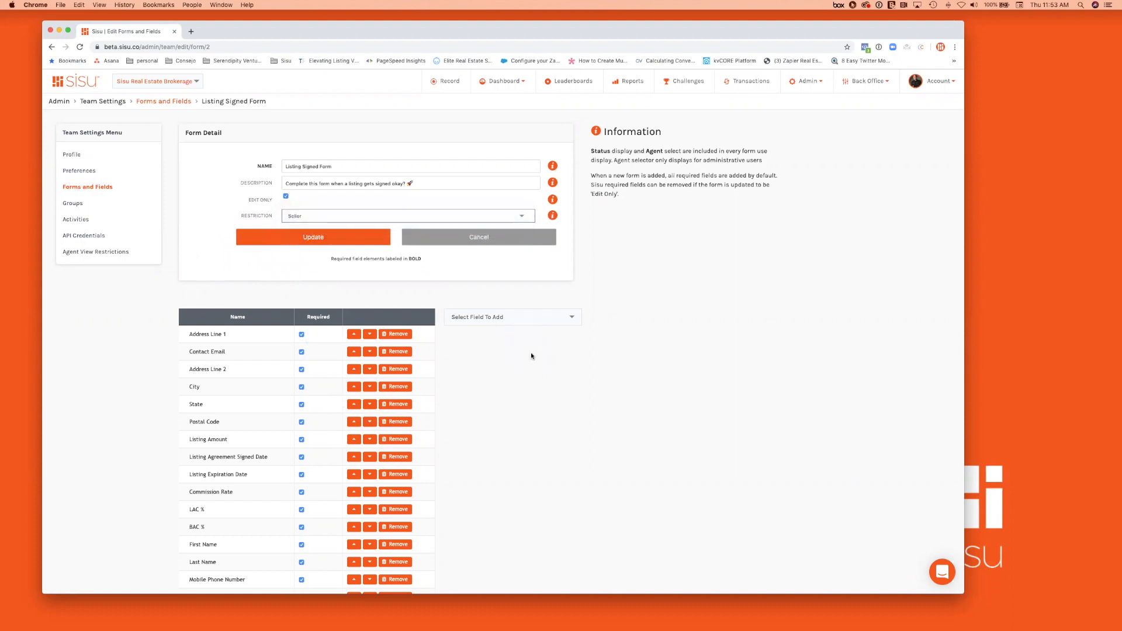
pyautogui.click(286, 197)
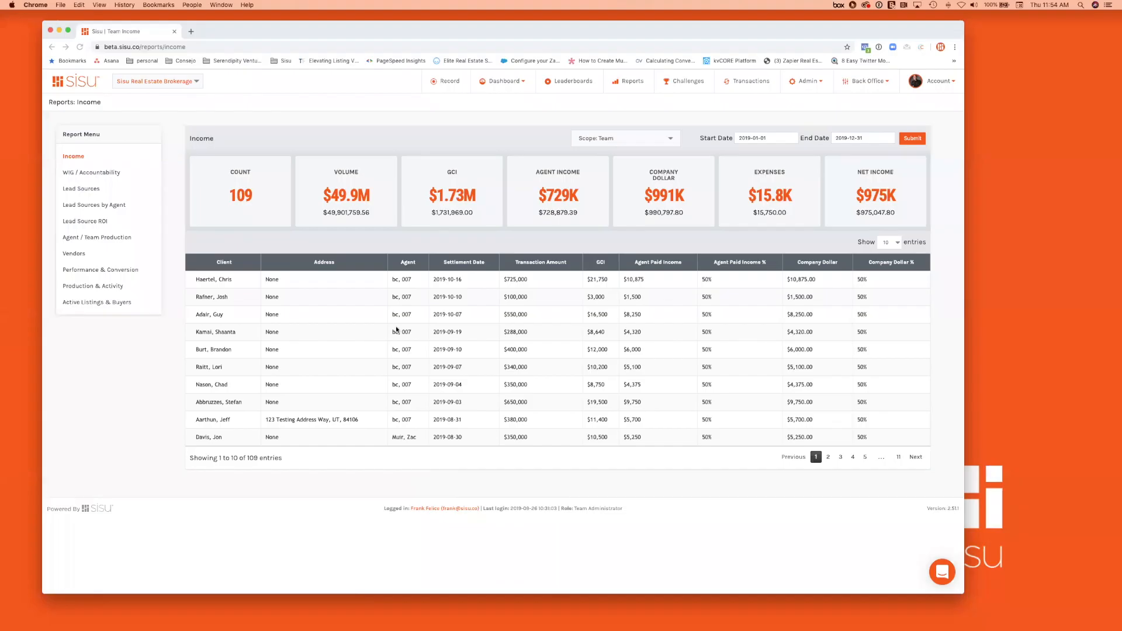
pyautogui.click(396, 328)
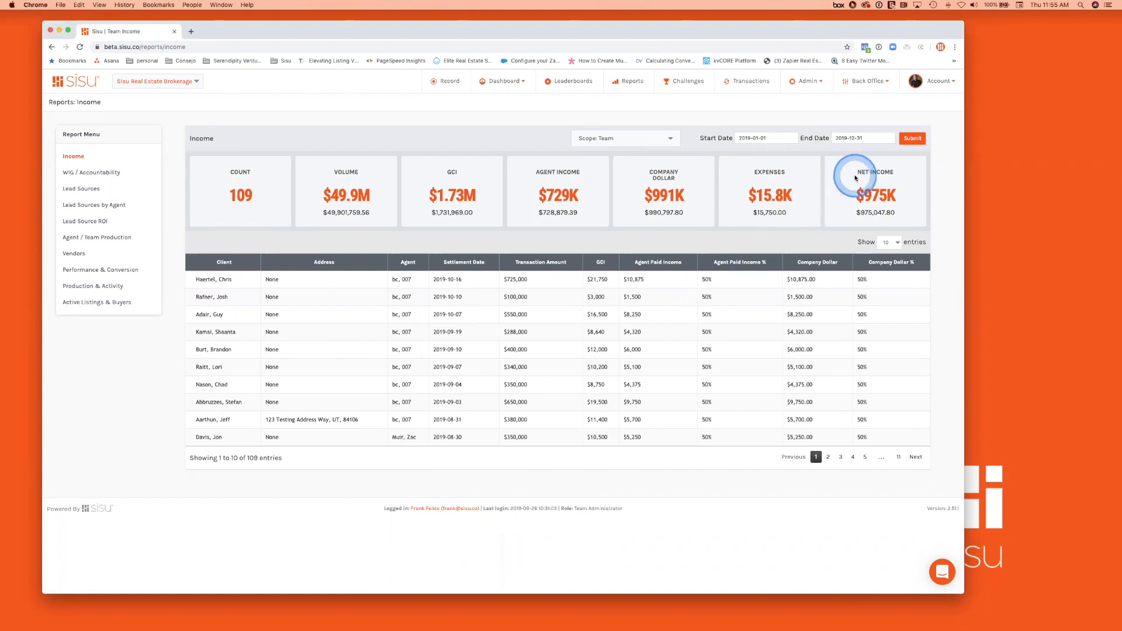
pyautogui.click(866, 209)
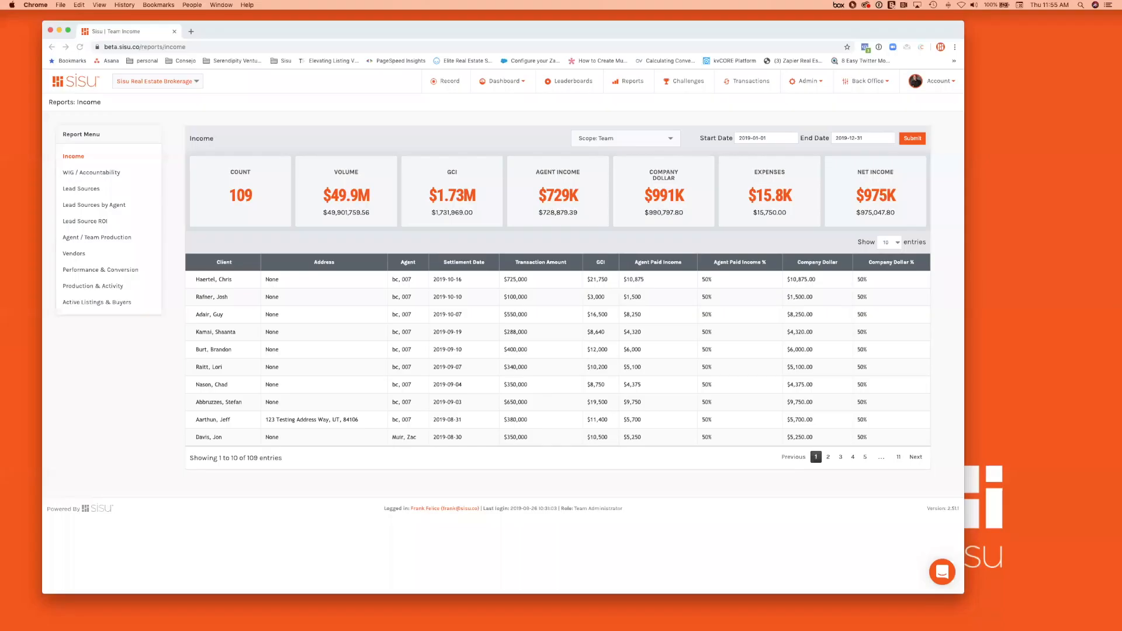
pyautogui.click(309, 500)
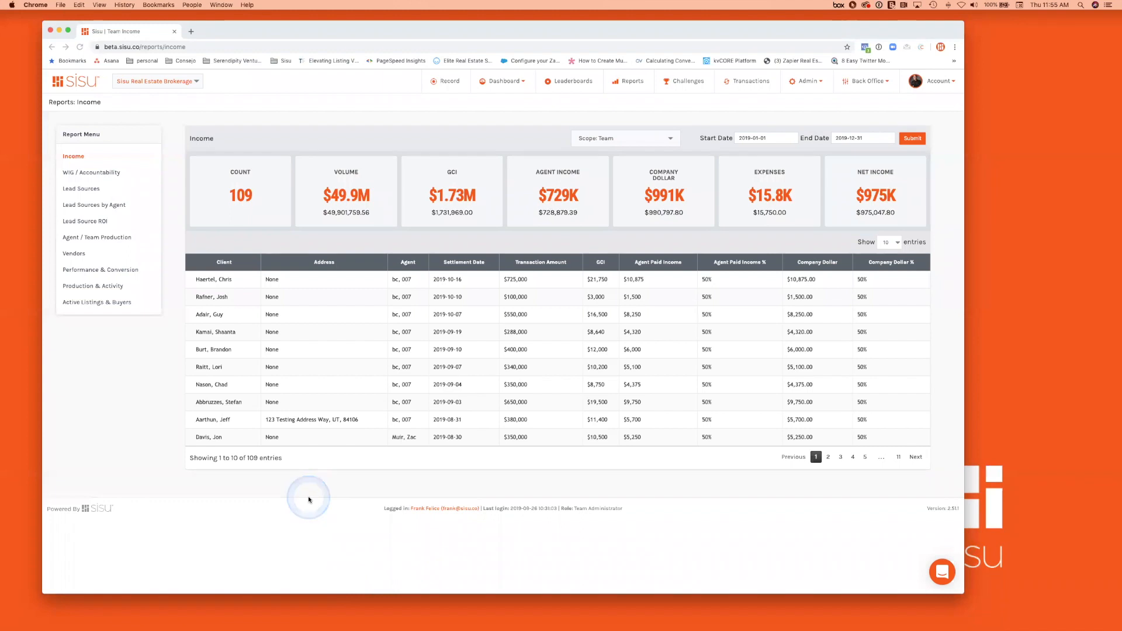